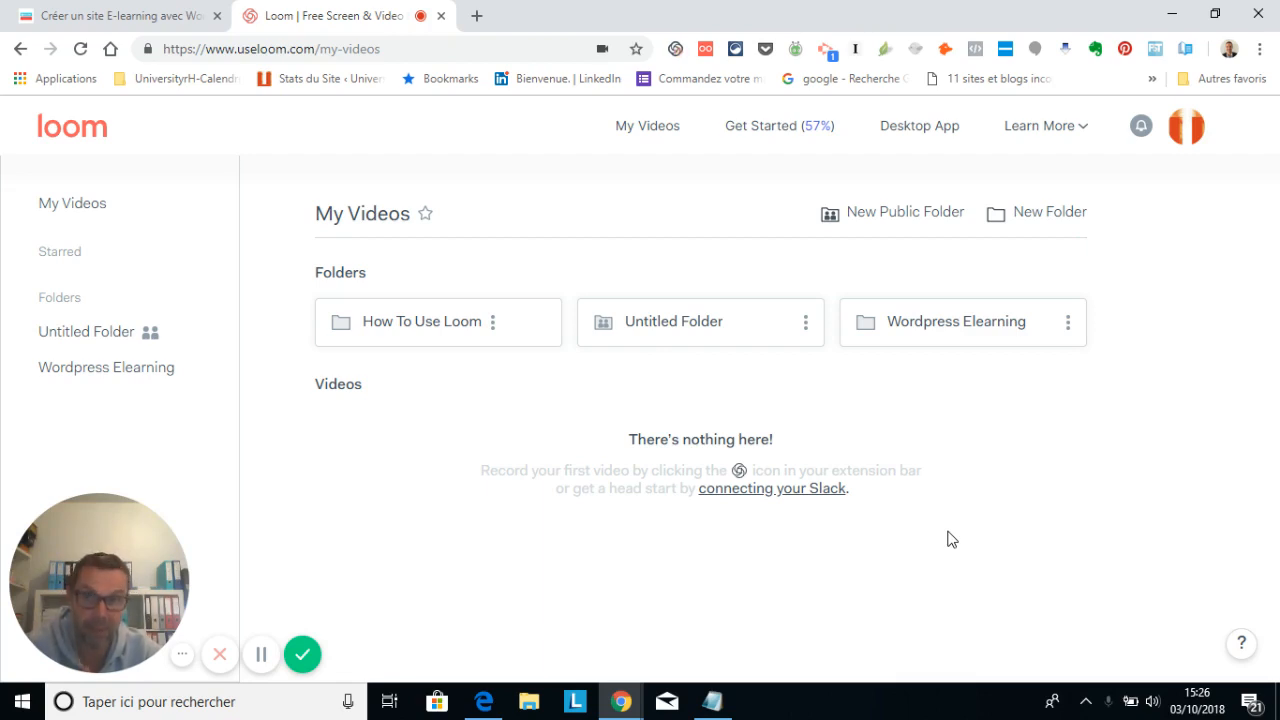
Switch to Microsoft Edge and open the site's front page at localhost/elearning1/
click(494, 712)
click(413, 51)
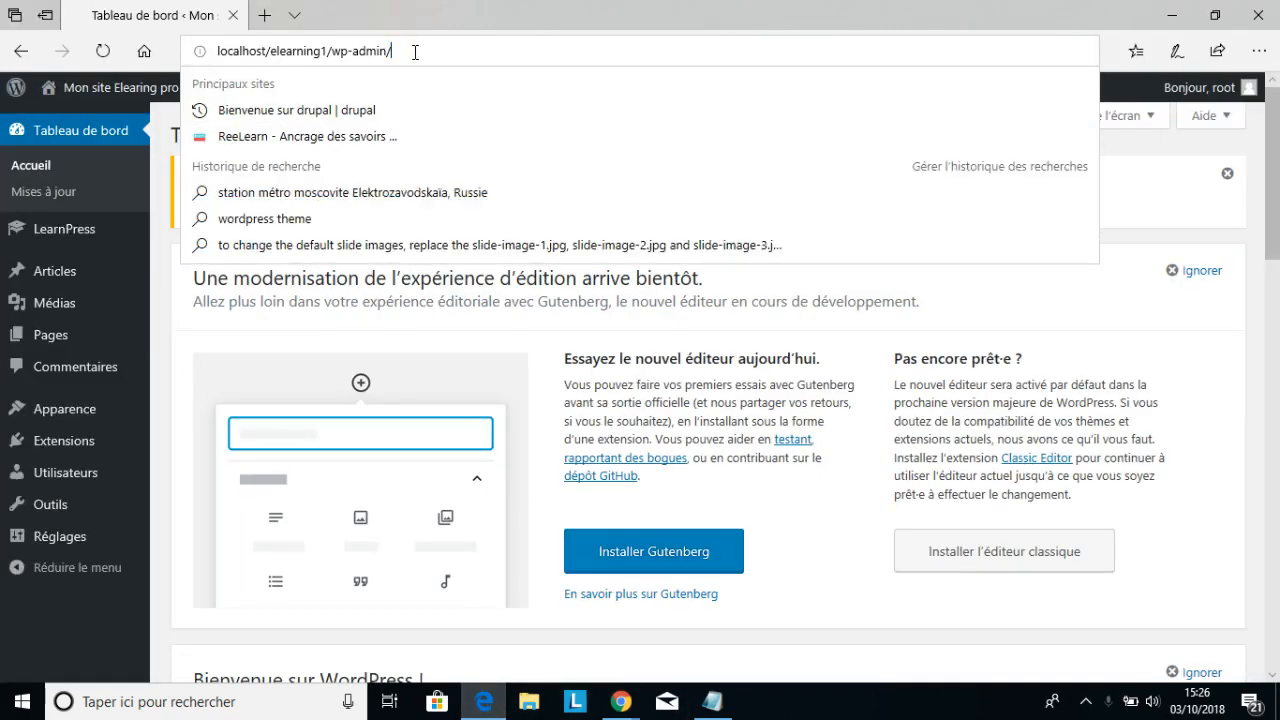
key(BackSpace)
key(BackSpace)
key(BackSpace)
key(BackSpace)
key(BackSpace)
key(BackSpace)
key(BackSpace)
key(BackSpace)
key(BackSpace)
key(Return)
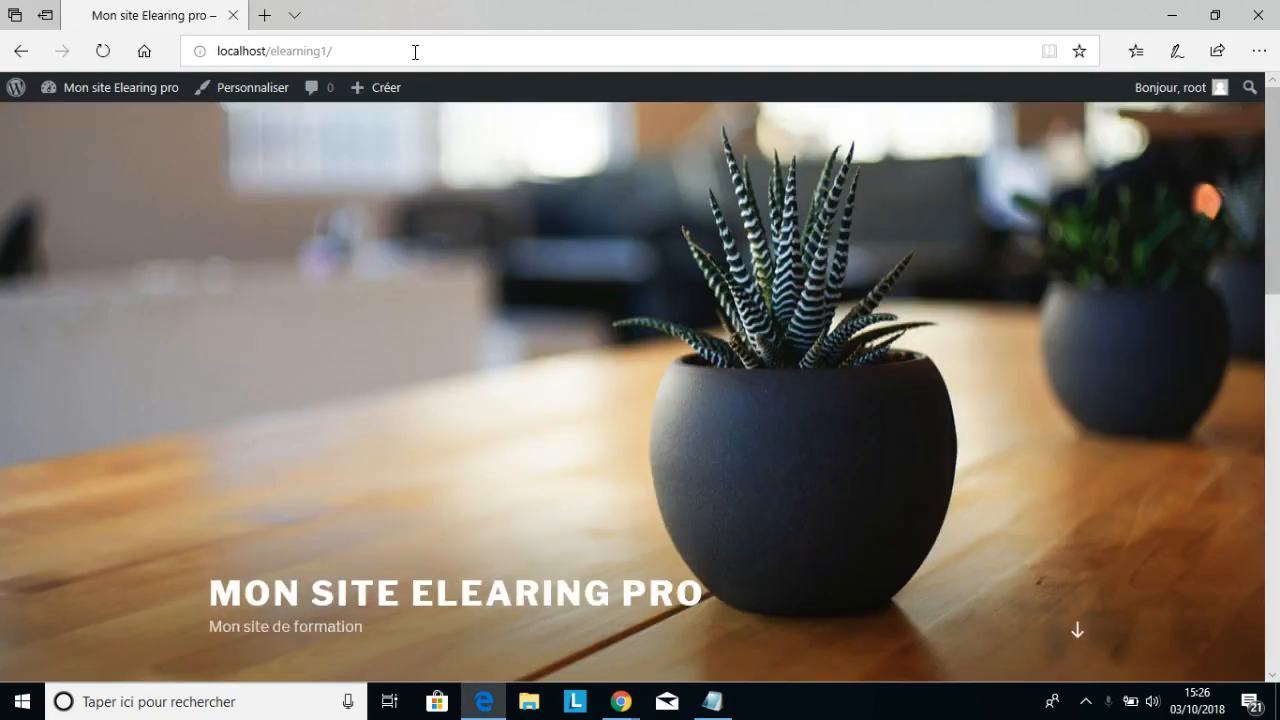
Return to the WordPress dashboard and open the page for adding new themes from the Appearance themes list
mouse_move(110, 87)
click(104, 127)
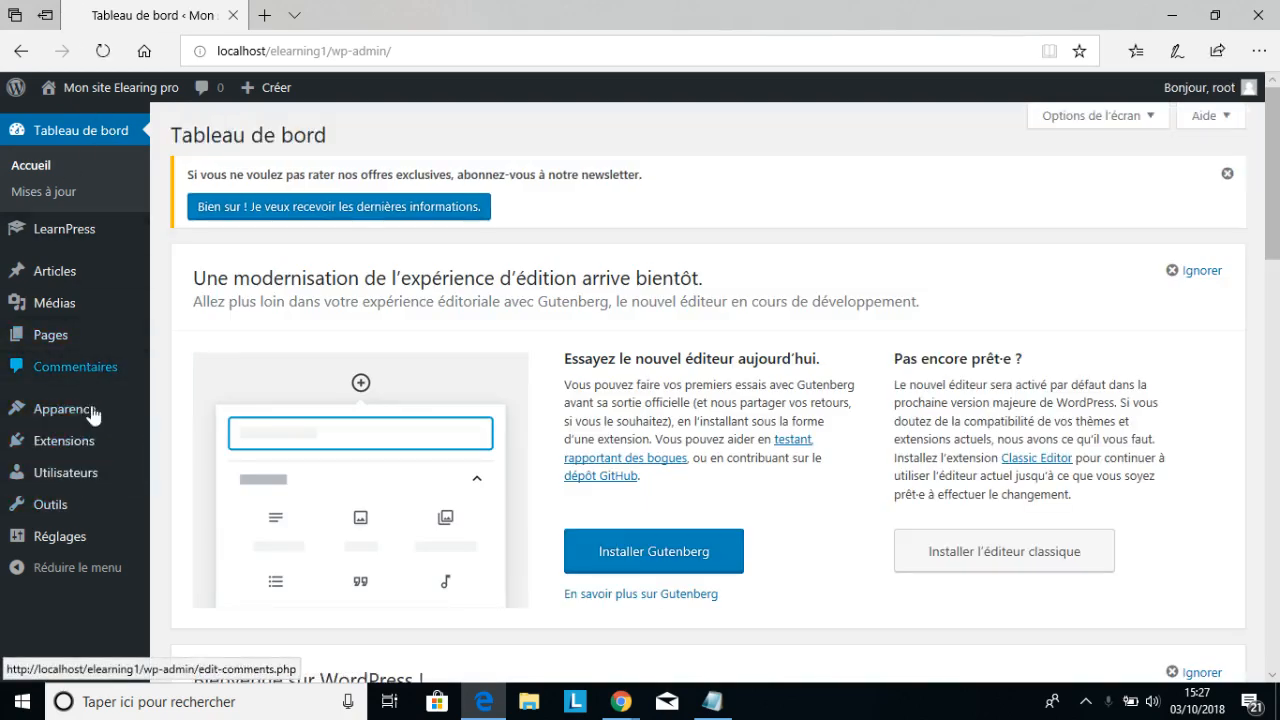
mouse_move(92, 418)
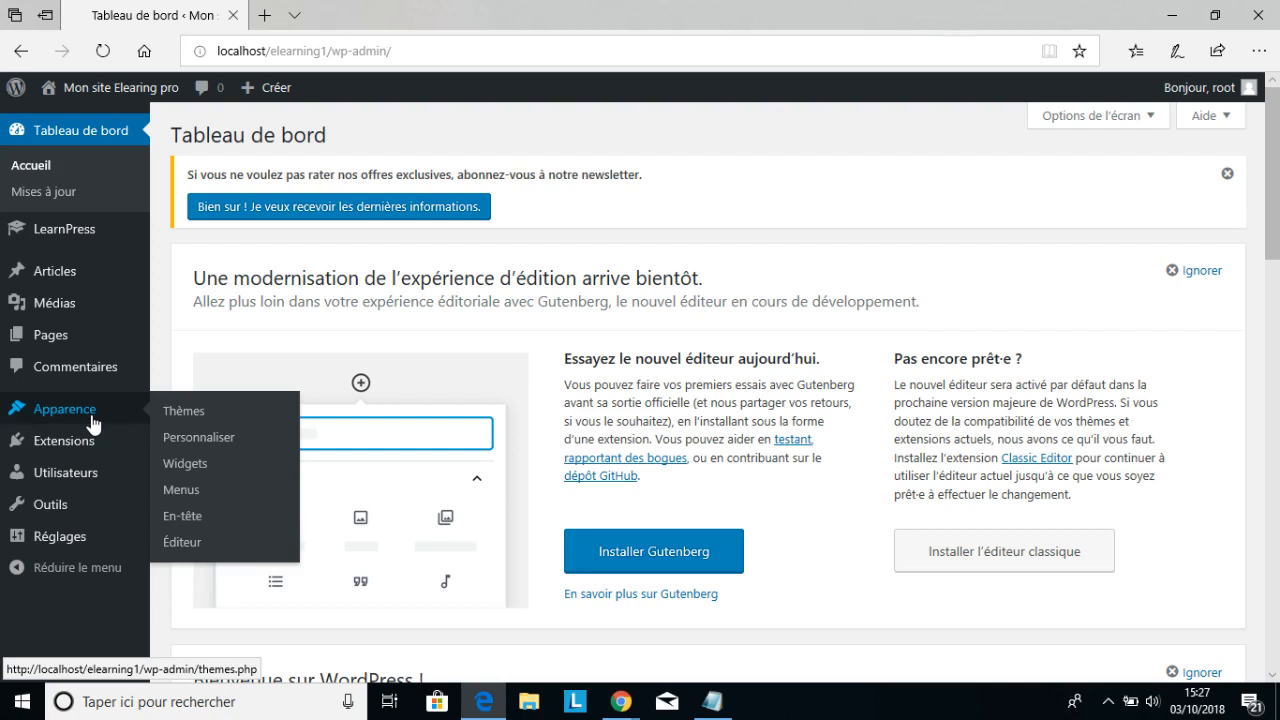
click(192, 416)
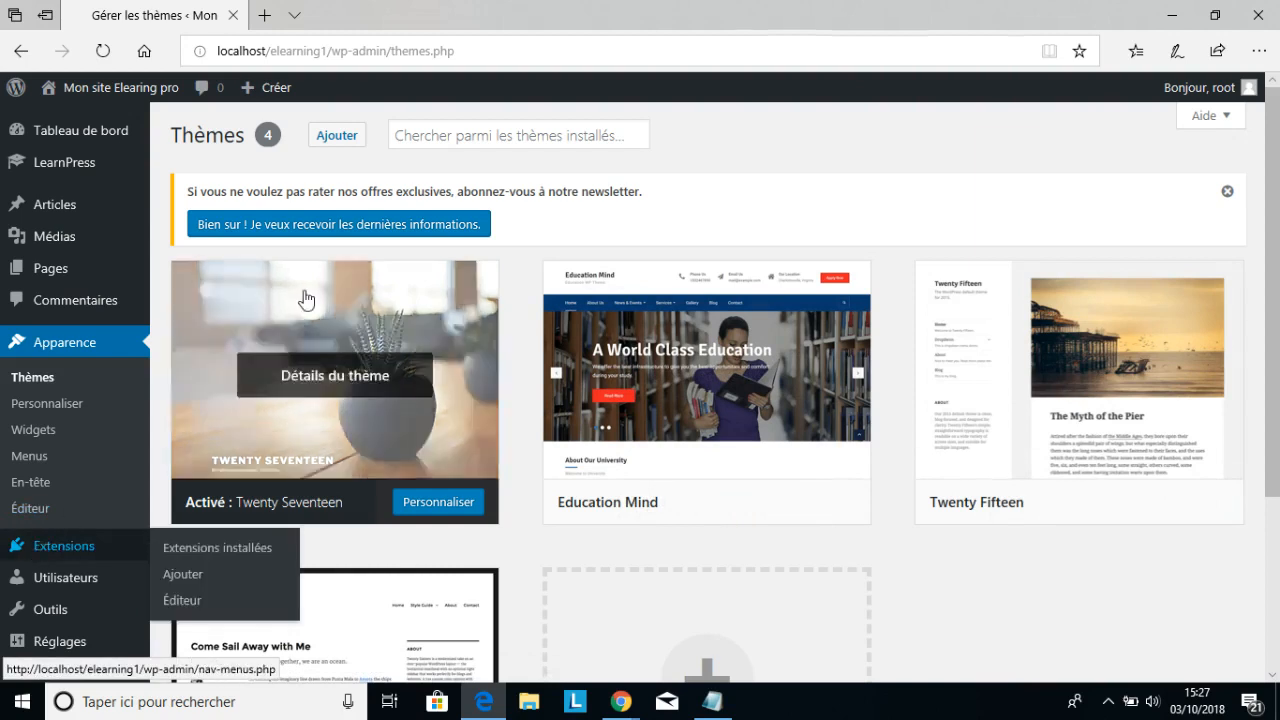
click(338, 138)
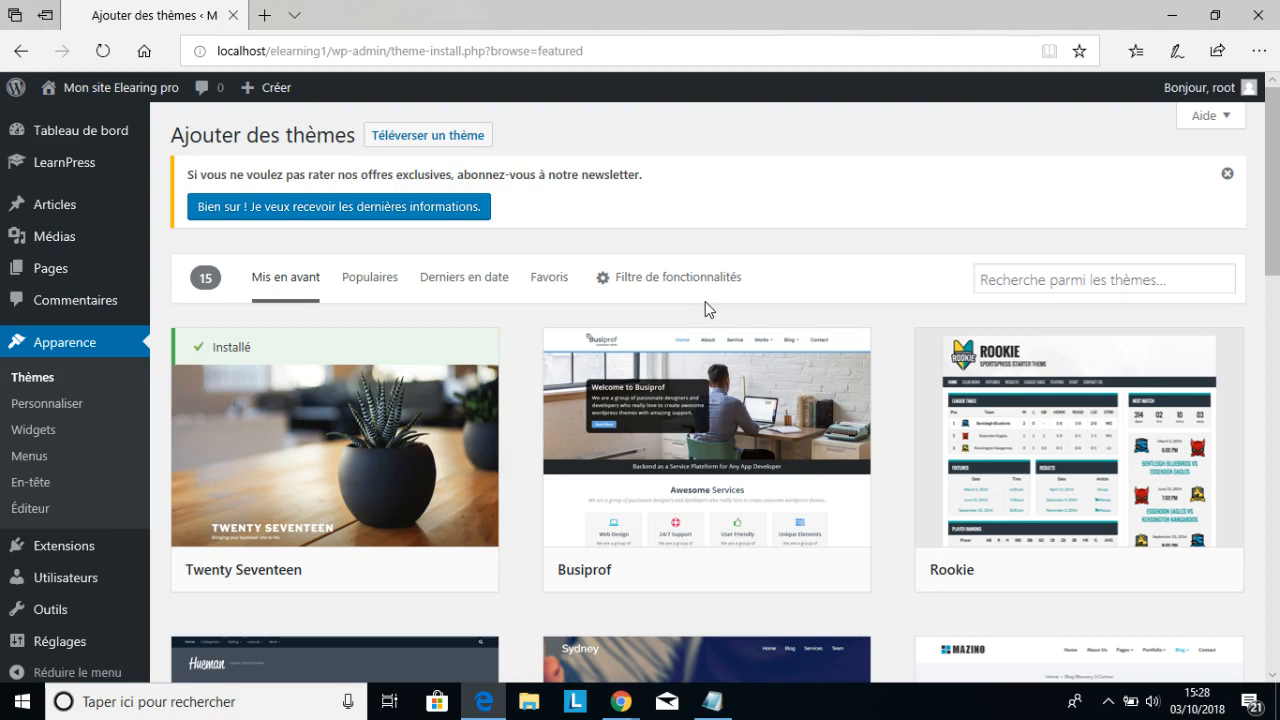
Search the theme directory for "LMS"
click(1016, 281)
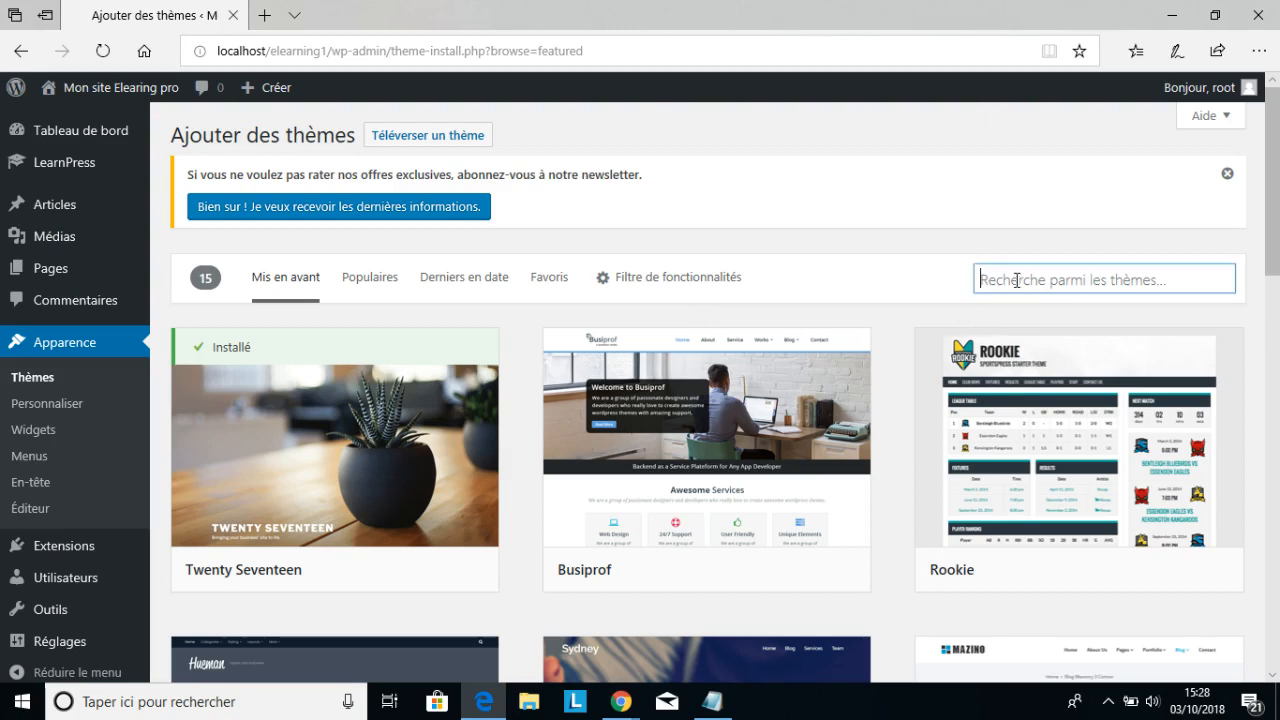
text(LMS)
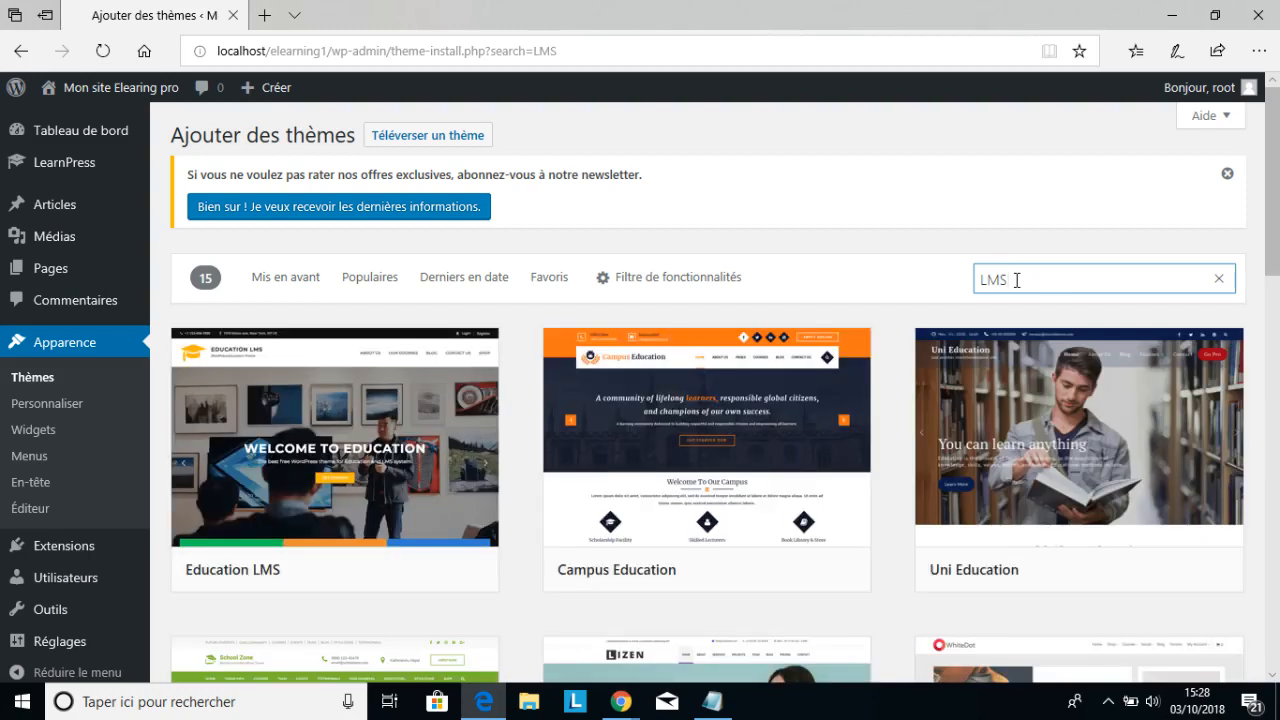
mouse_move(1133, 485)
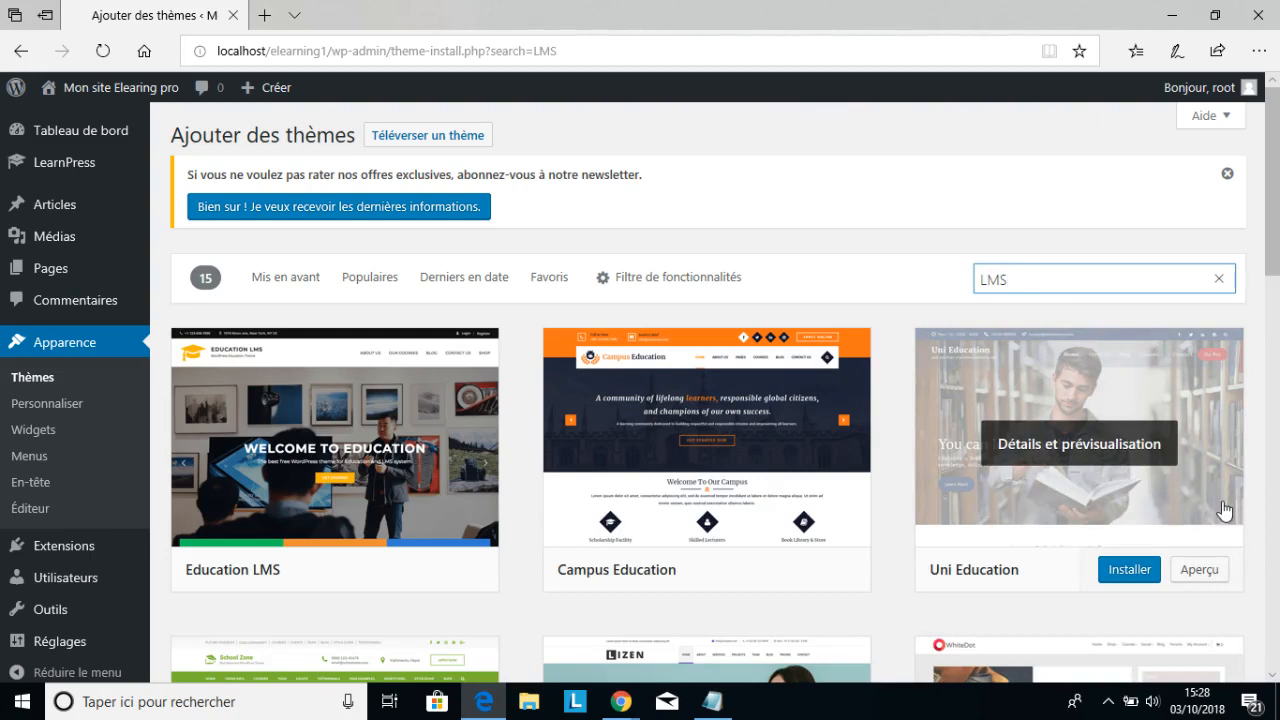
Filter the available themes by the Éducation subject and apply the filter
click(700, 284)
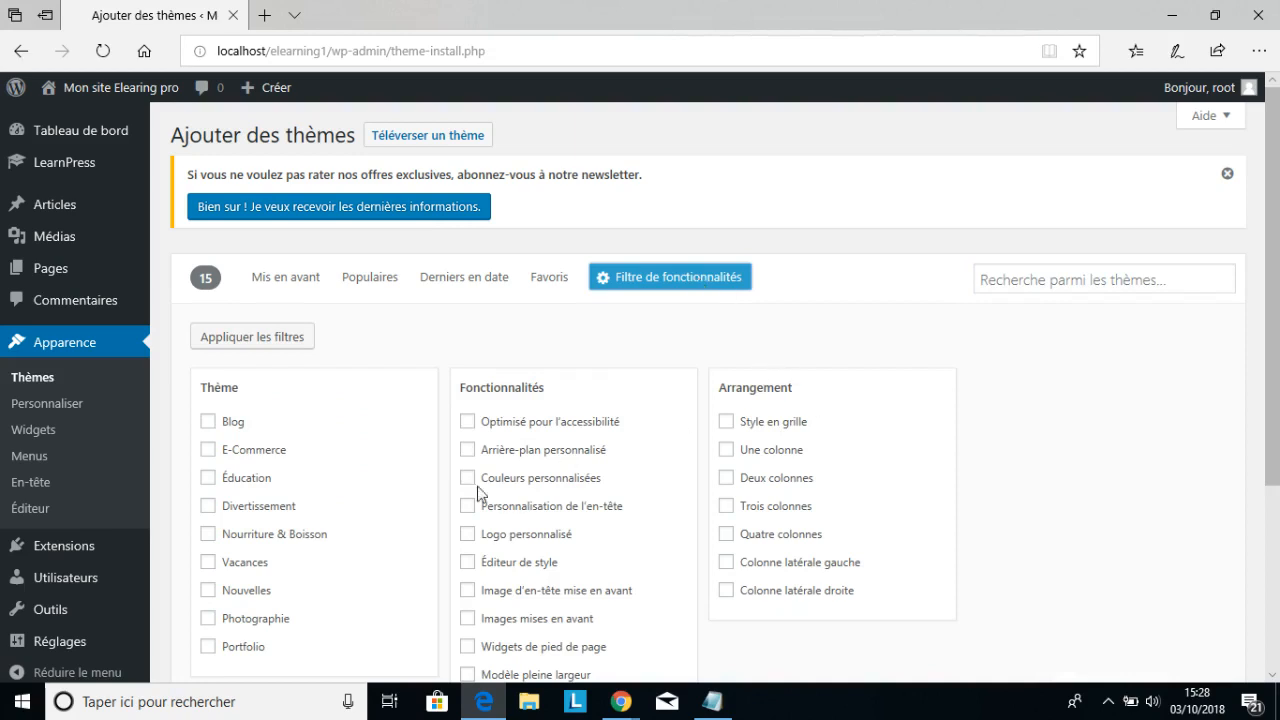
click(209, 478)
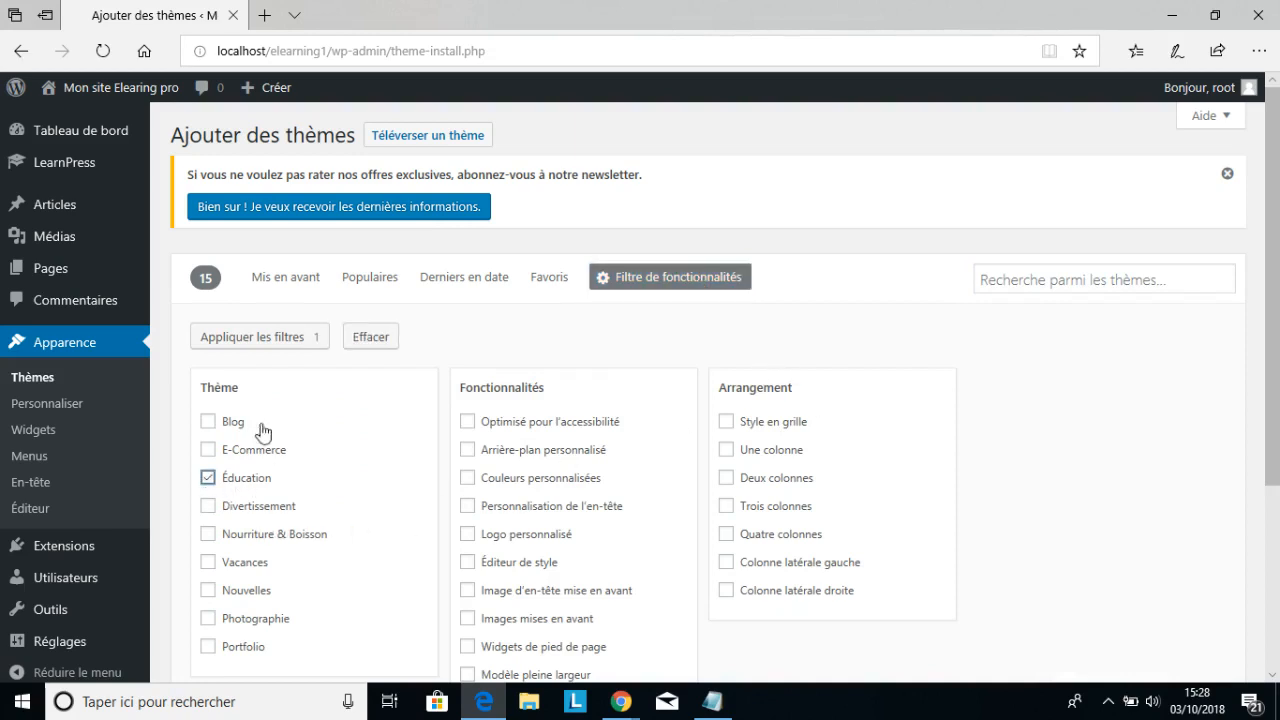
click(256, 336)
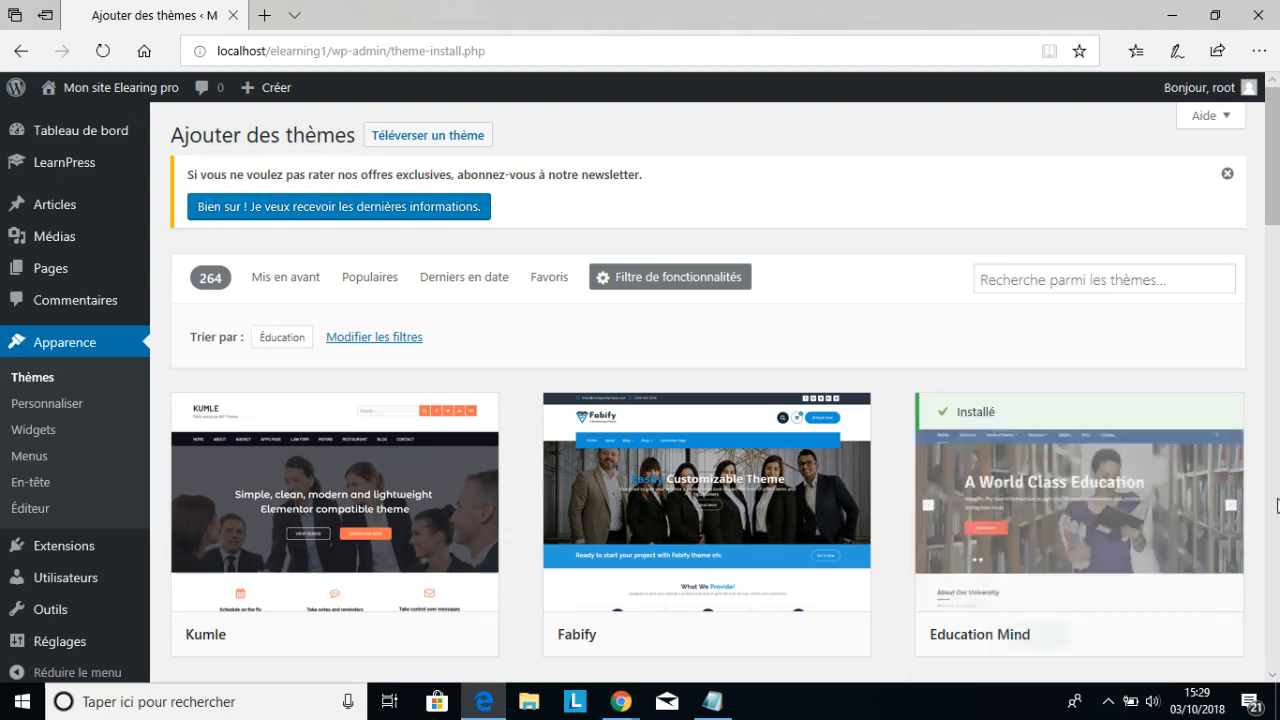
Install the Fabify theme from the filtered Éducation themes
scroll(1266, 506, down, 1)
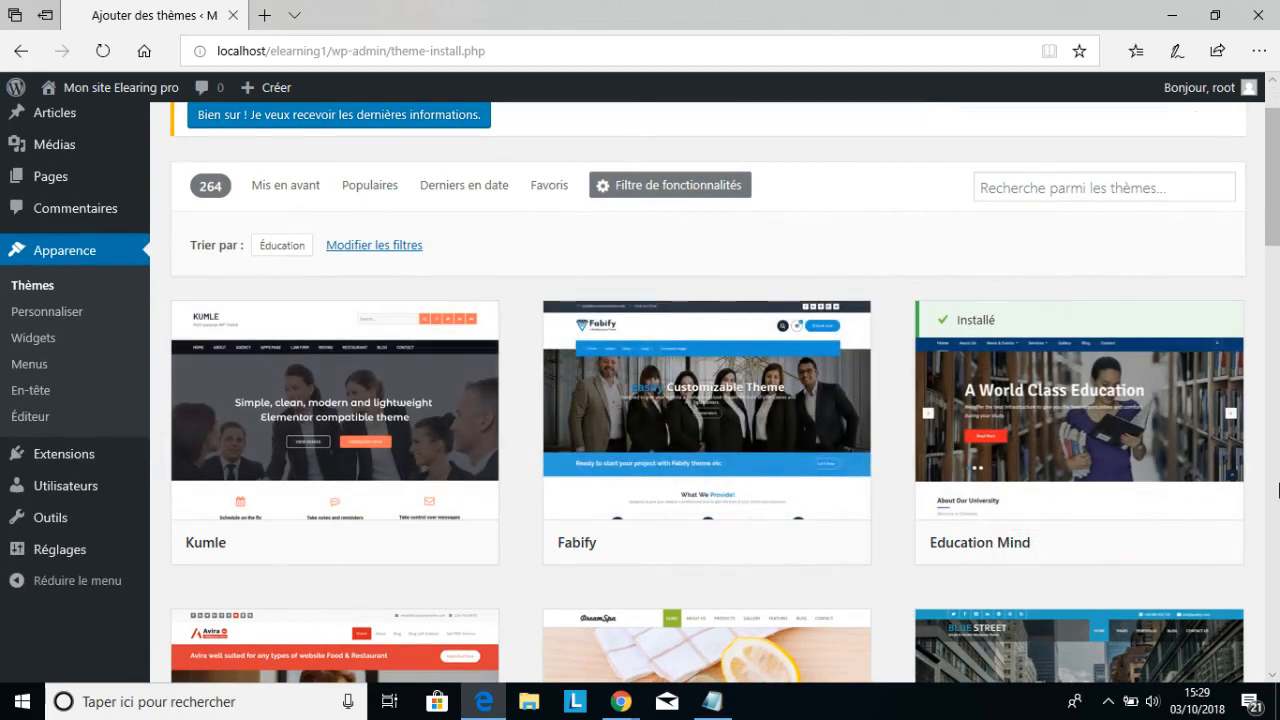
mouse_move(1115, 375)
mouse_move(758, 440)
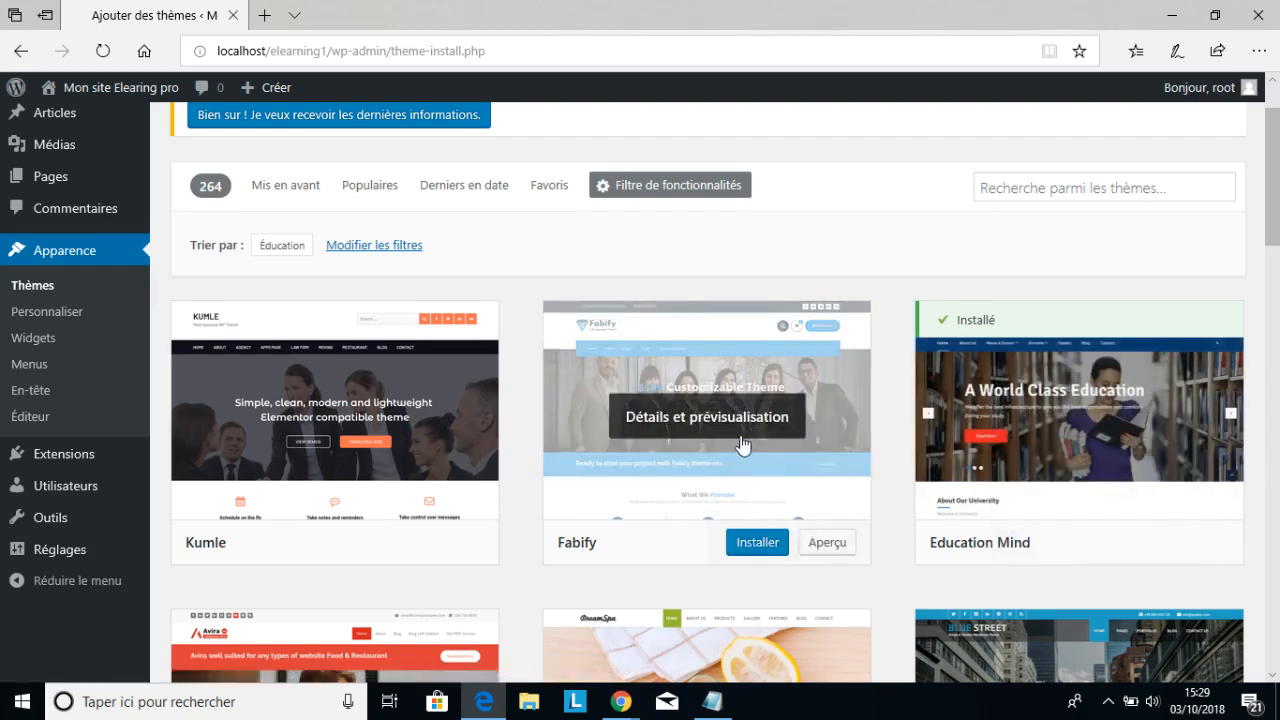
click(752, 543)
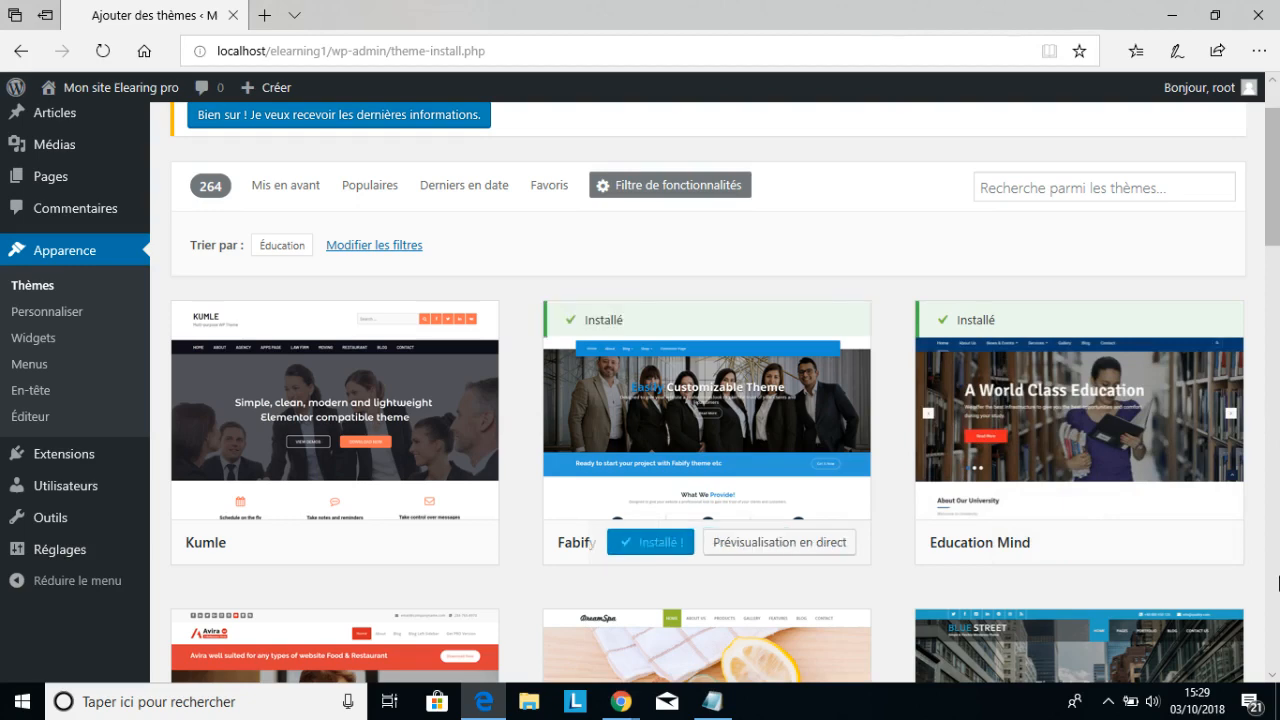
Activate the installed Education Mind theme
mouse_move(1043, 446)
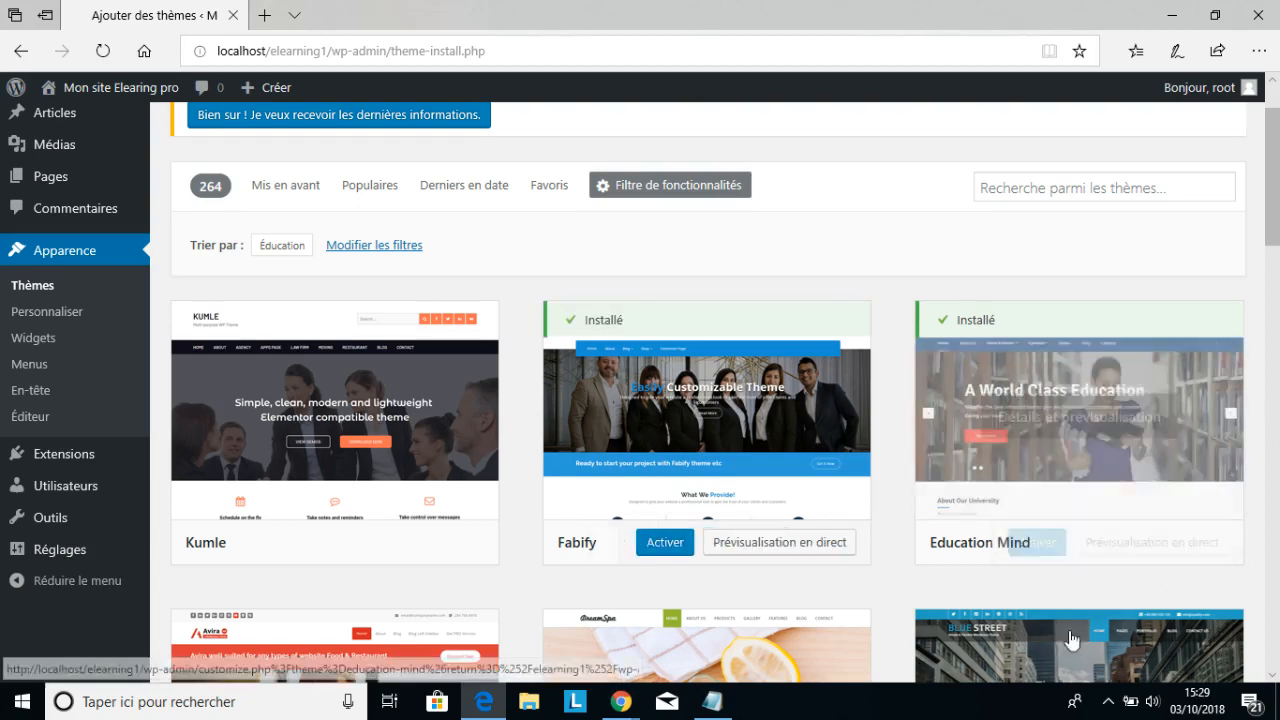
click(1033, 548)
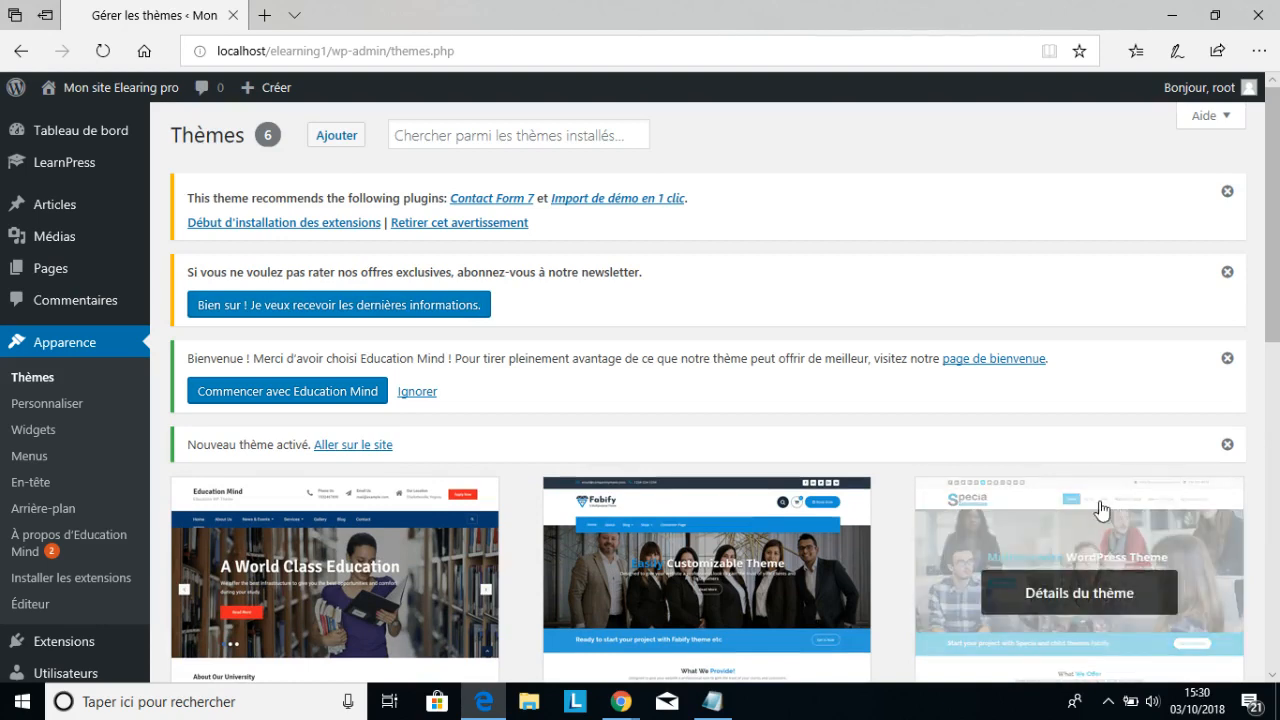
Open the customizer for the active Education Mind theme and examine its site identity settings and the front page preview
scroll(1240, 498, down, 1)
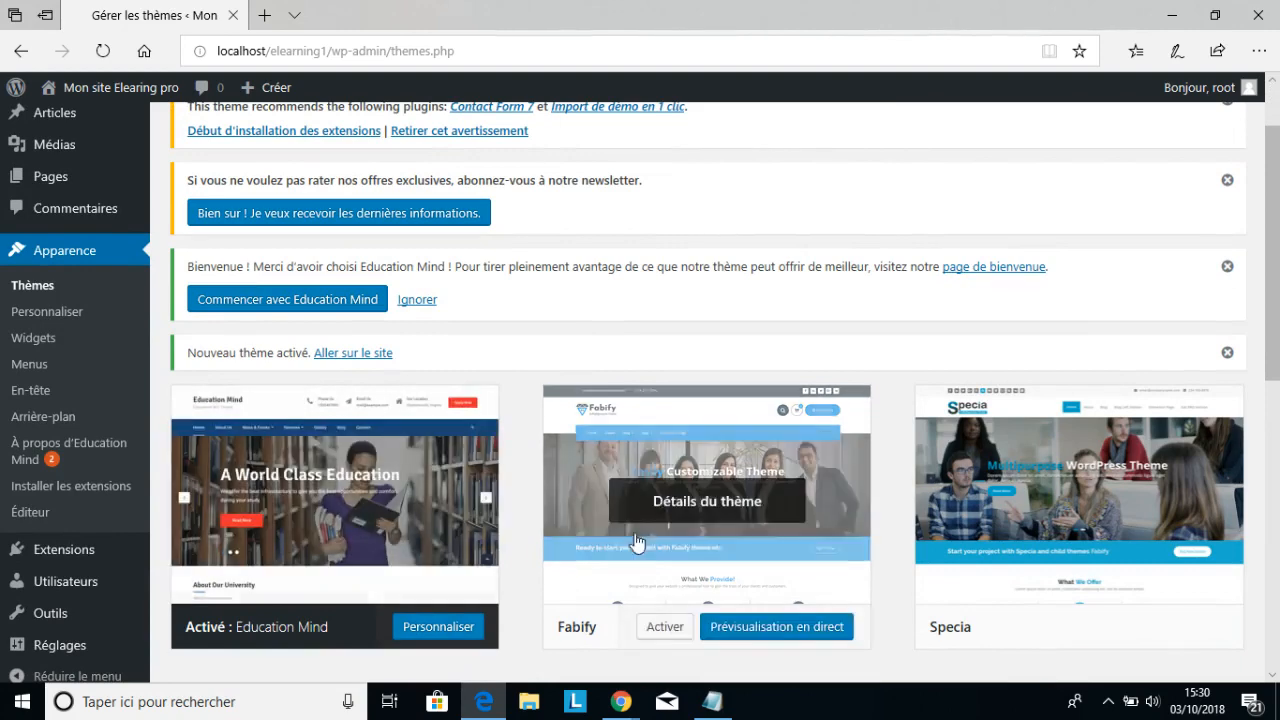
mouse_move(1177, 561)
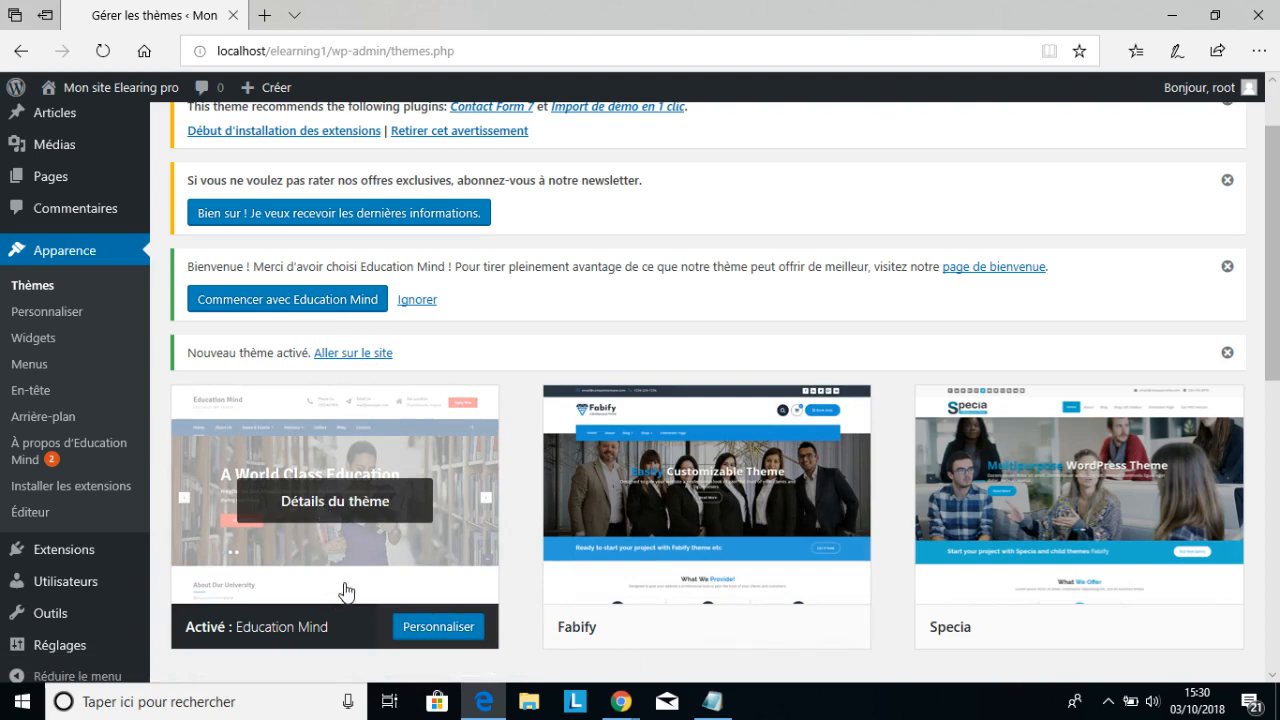
click(452, 638)
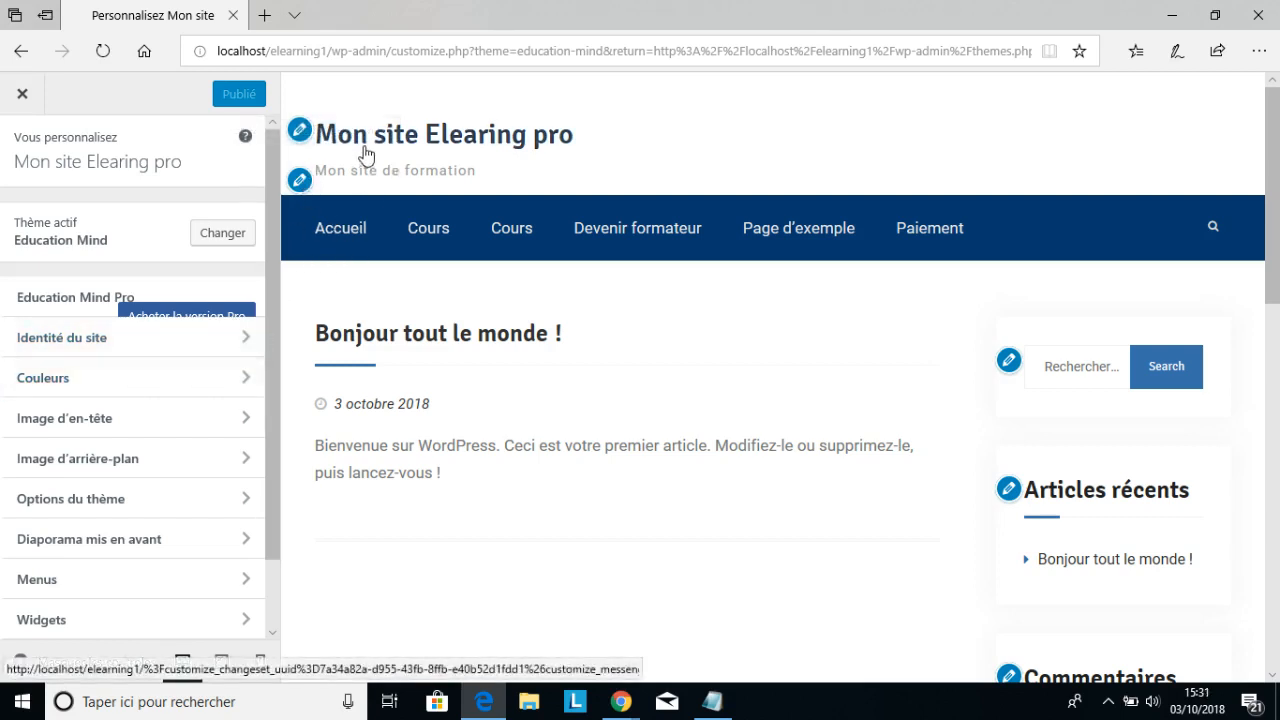
click(167, 340)
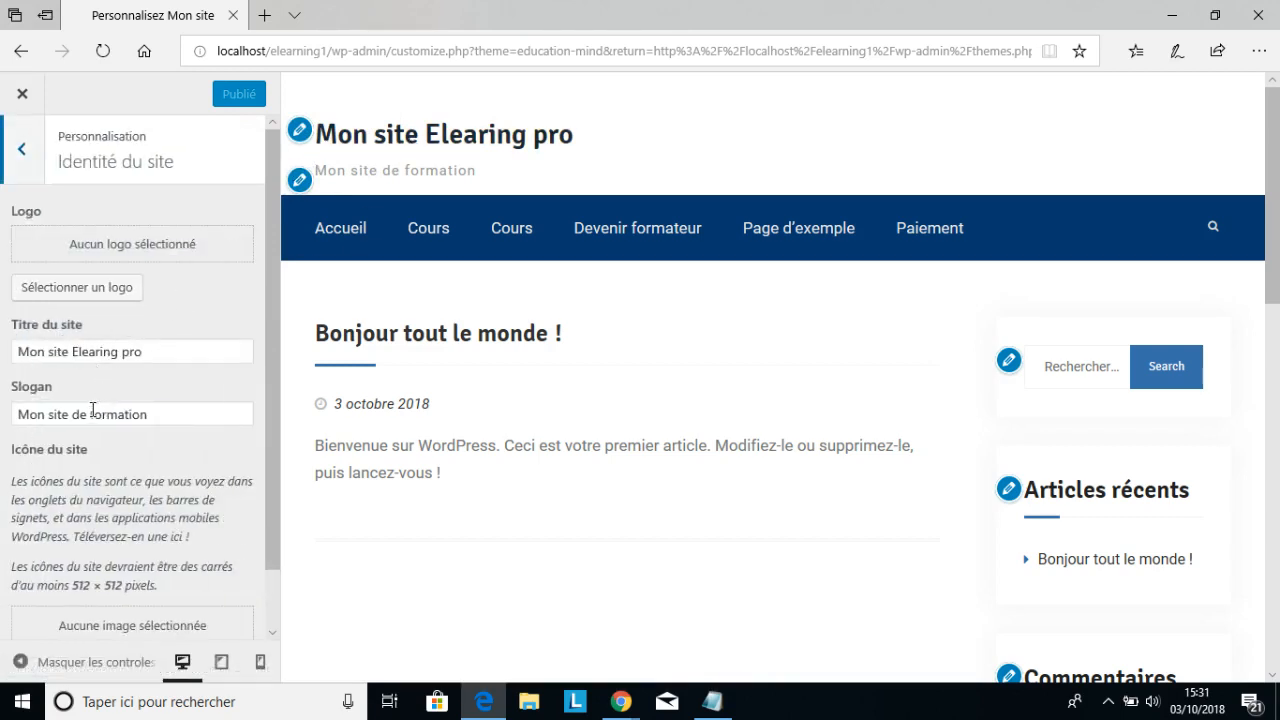
click(23, 152)
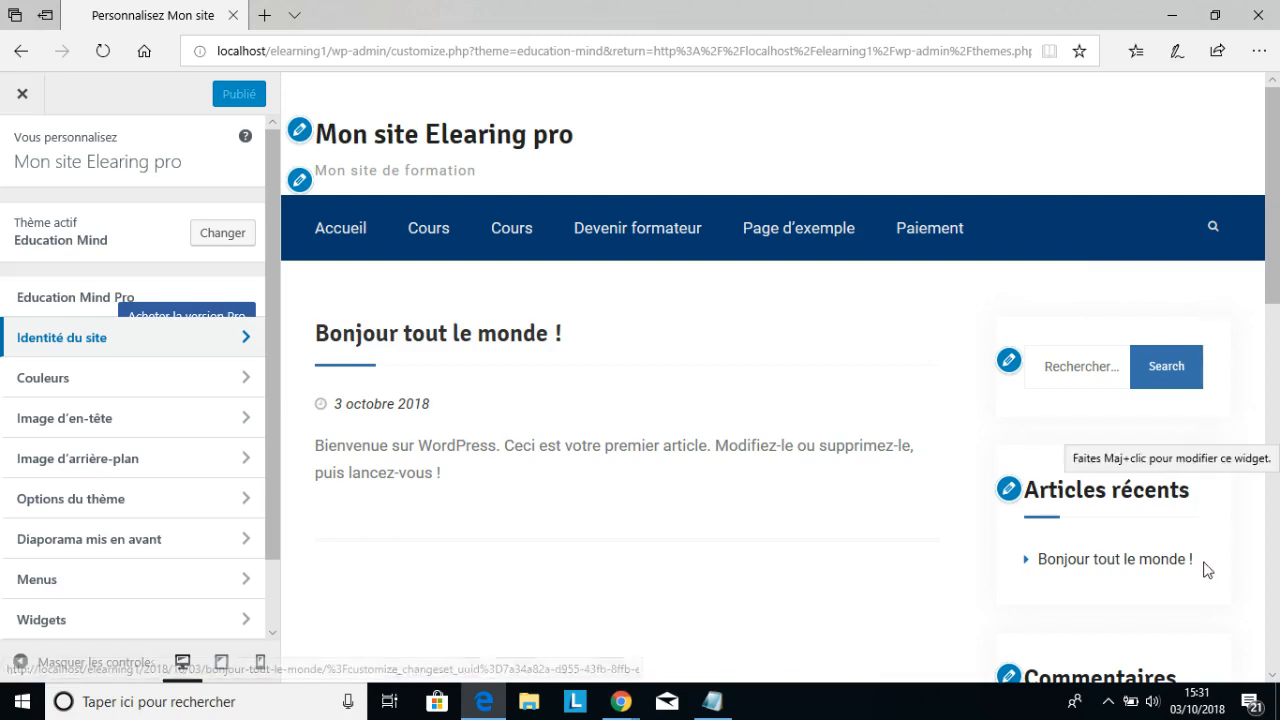
scroll(1200, 557, down, 2)
scroll(1195, 555, down, 3)
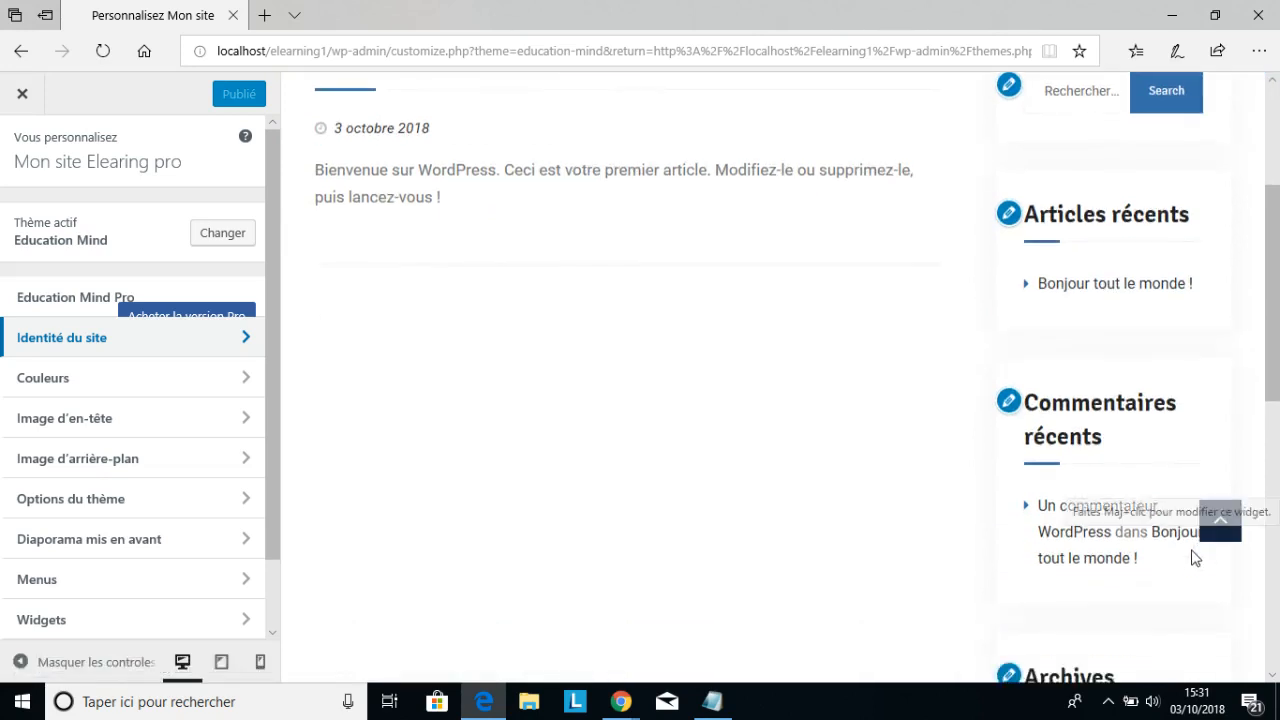
scroll(1195, 555, up, 5)
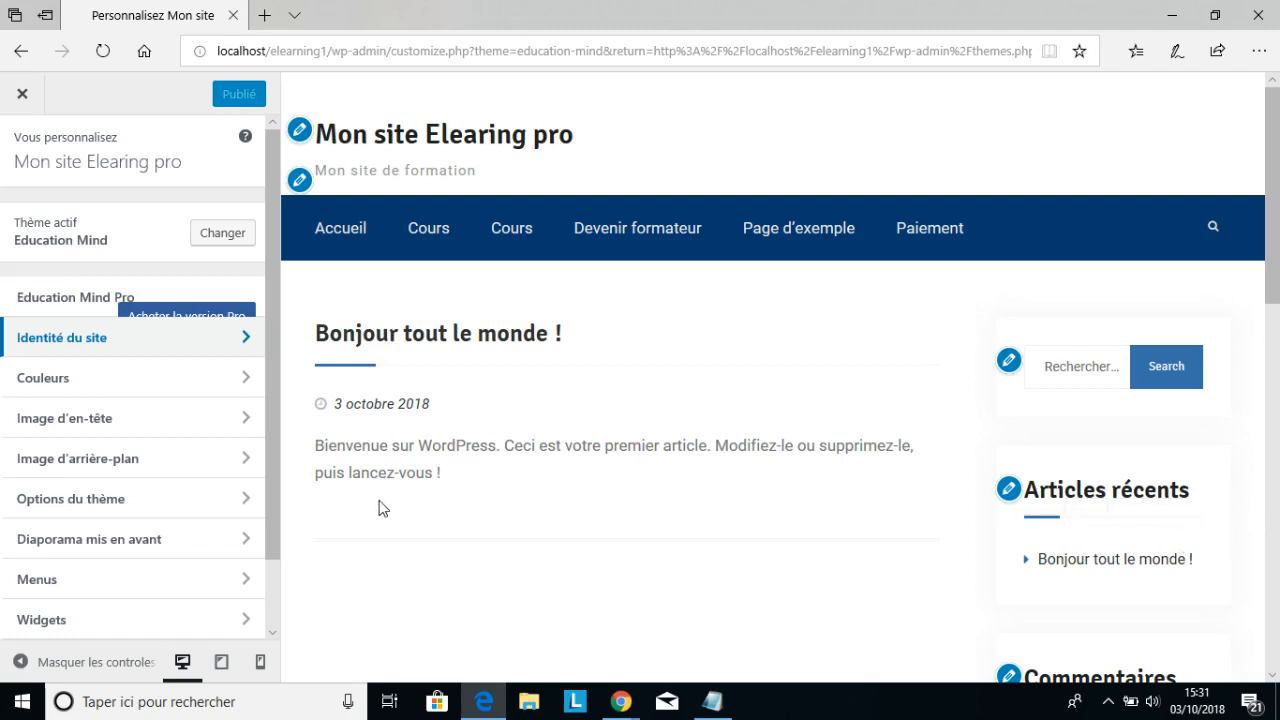
Examine the site title and tagline fields and the other customization sections, and leave the customizer without changes
click(112, 337)
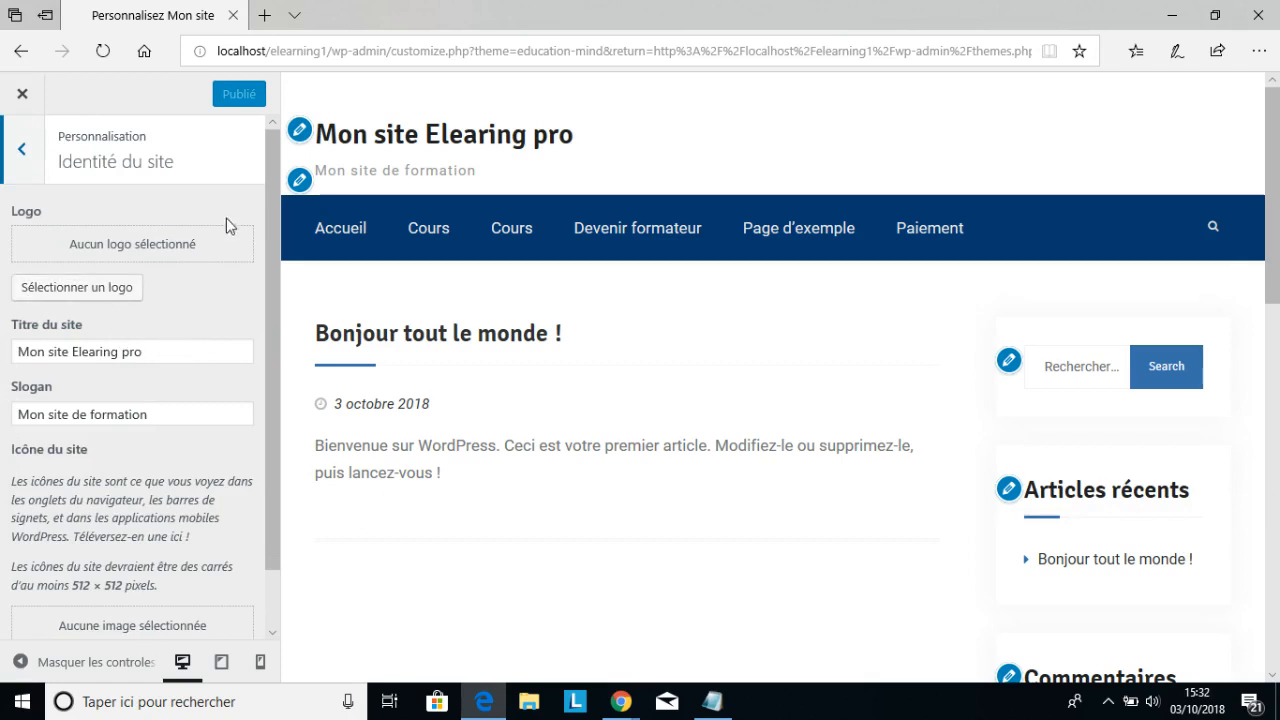
drag(177, 351, 14, 352)
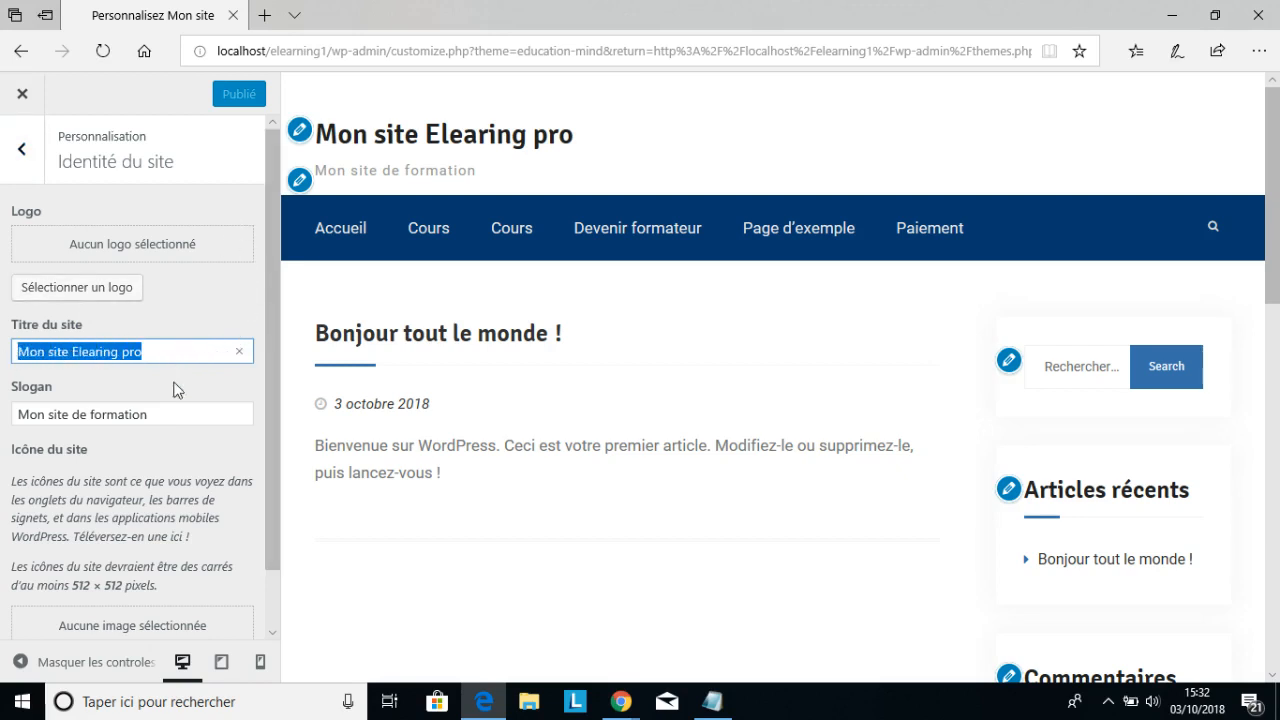
drag(163, 414, 16, 414)
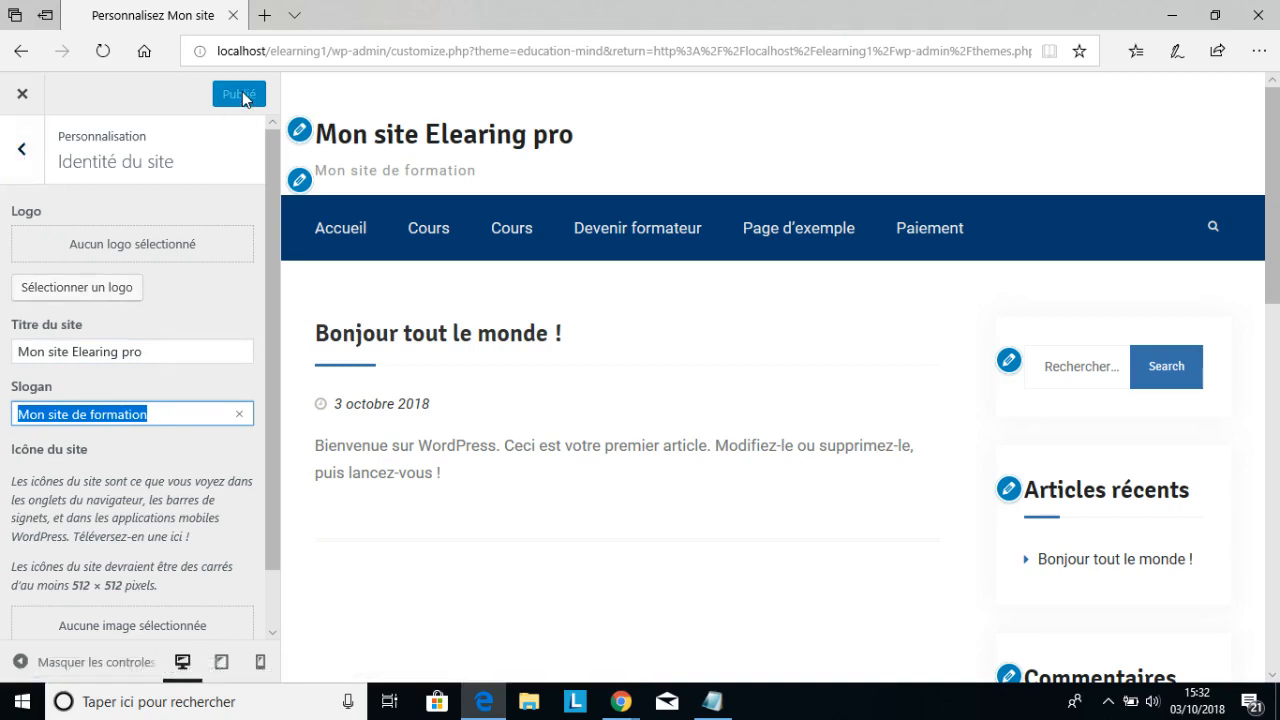
click(28, 162)
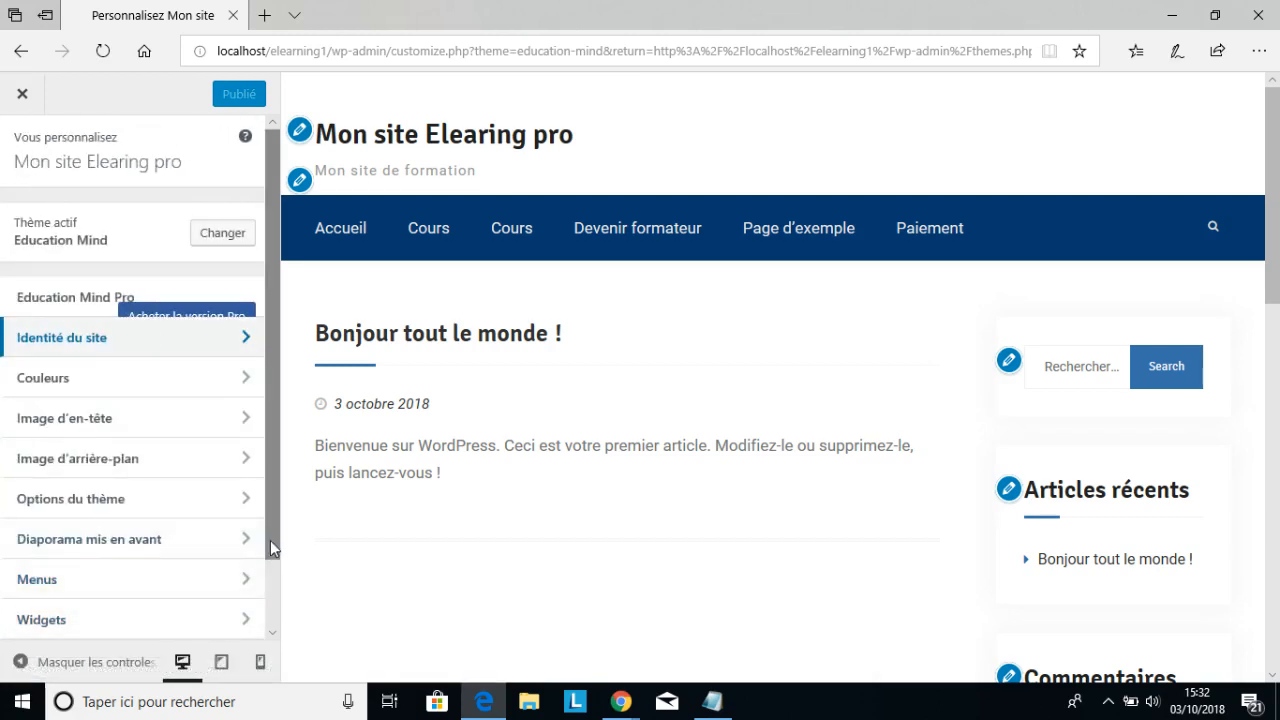
scroll(211, 599, down, 2)
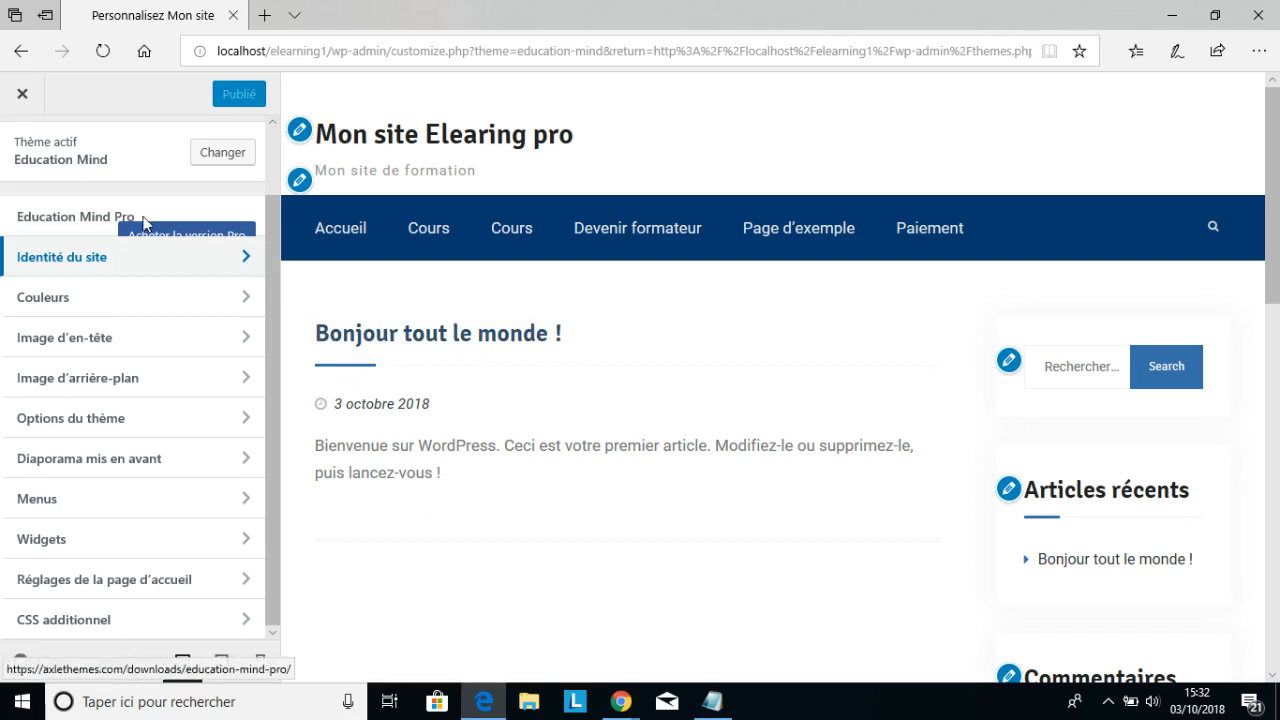
click(24, 98)
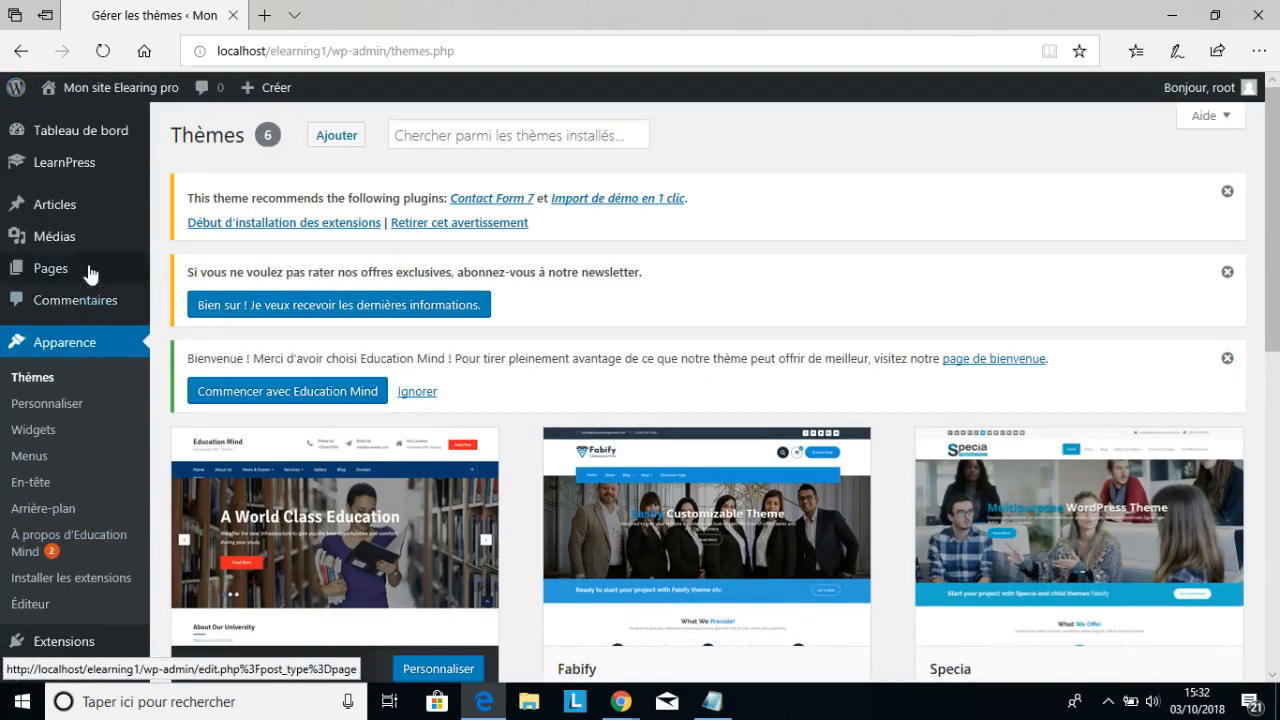
Open the "Bonjour tout le monde !" article for editing and delete its default body text
mouse_move(86, 208)
click(192, 212)
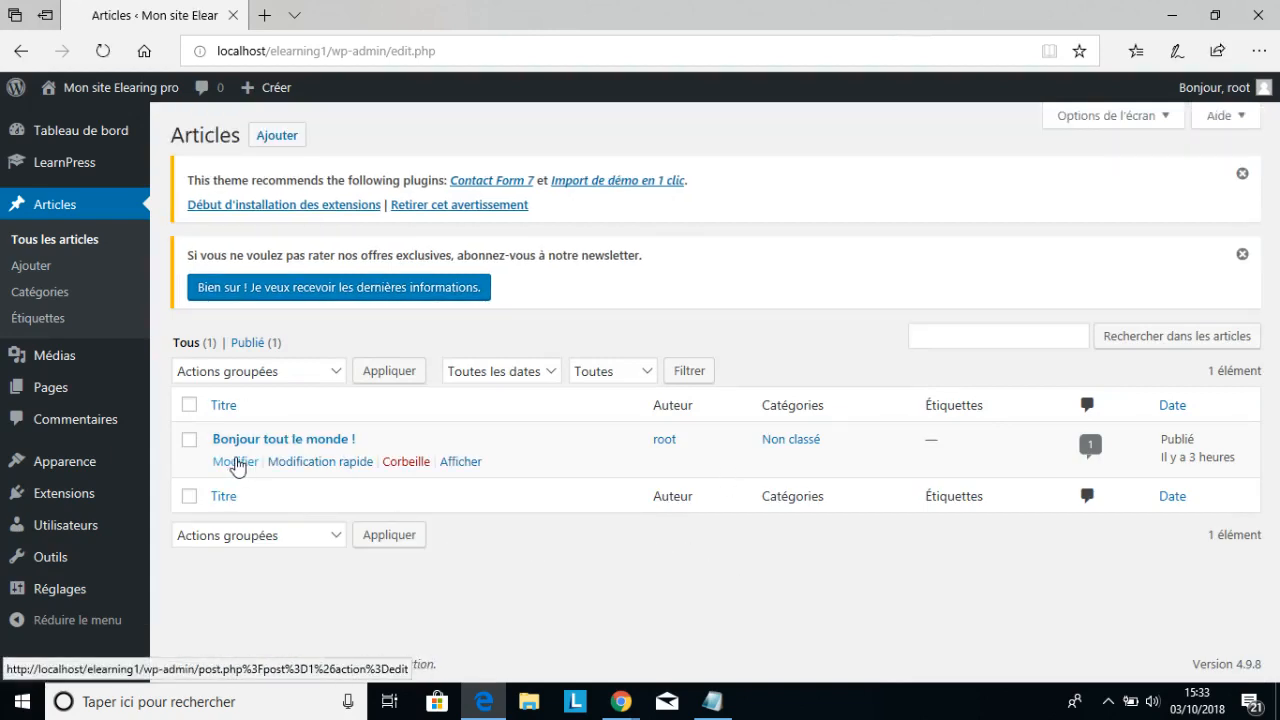
click(237, 465)
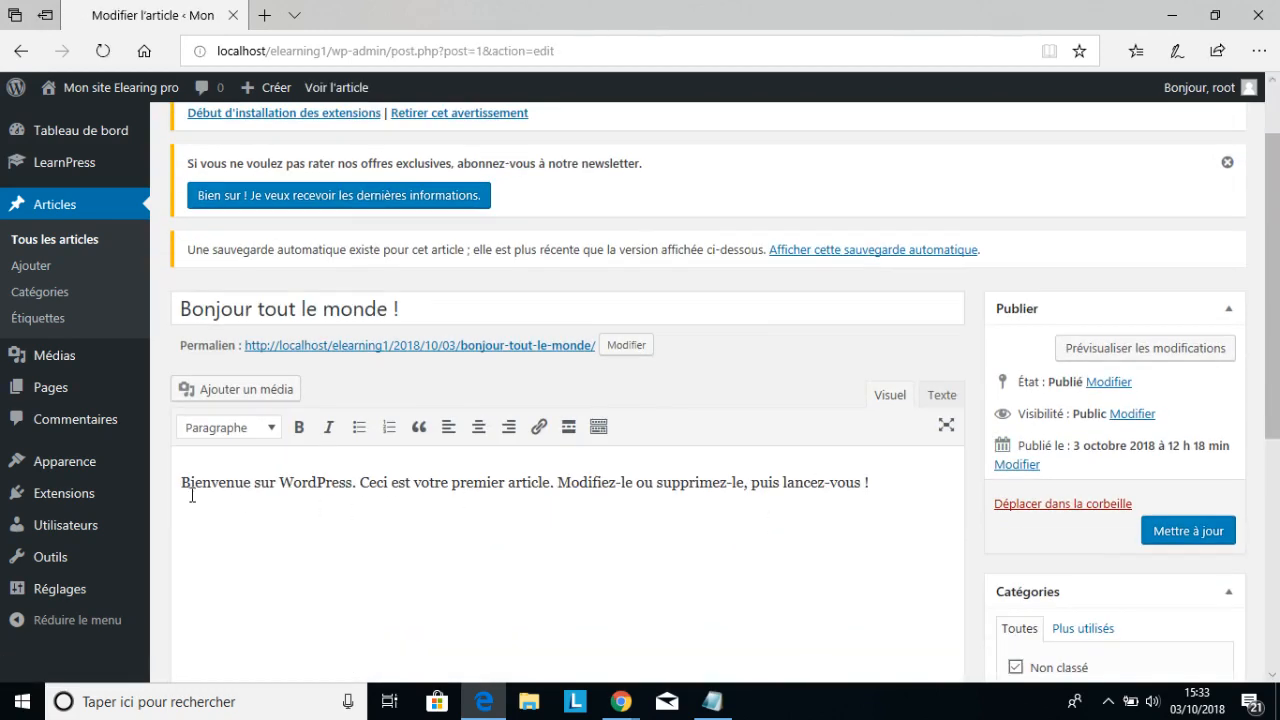
drag(182, 537, 940, 540)
key(BackSpace)
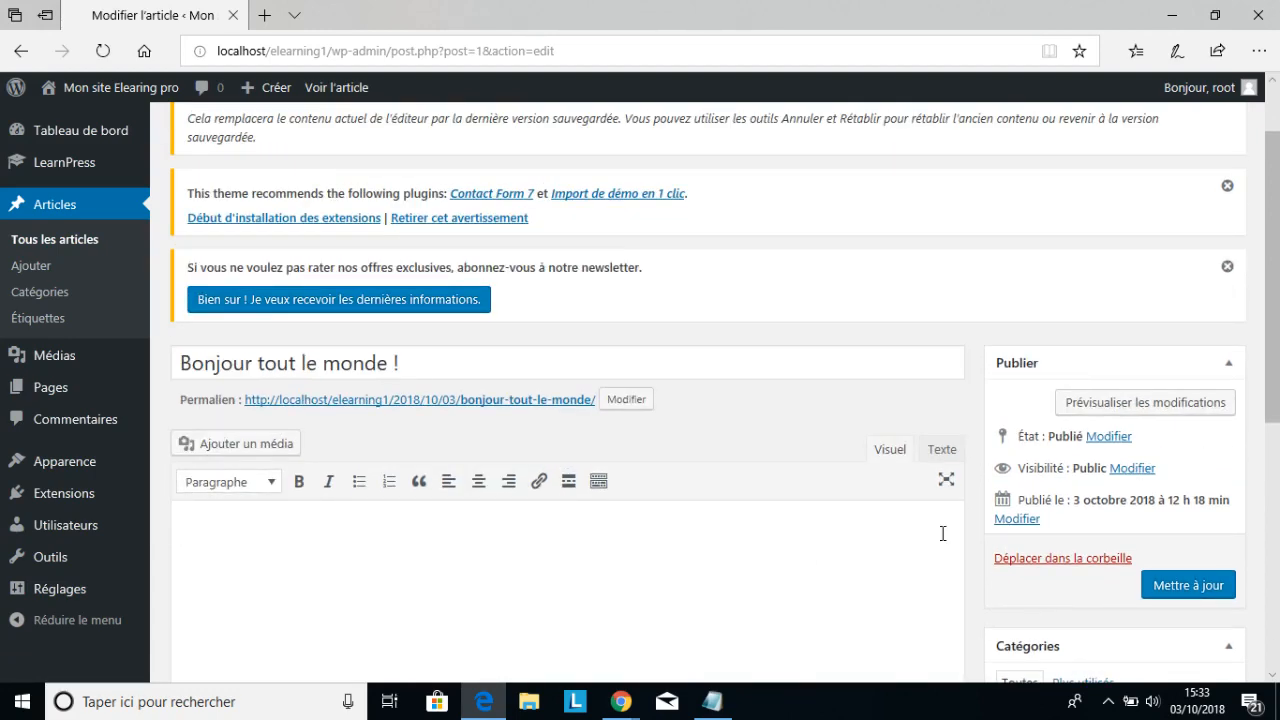
Copy the prepared "Madame, Monsieur" welcome message from Notepad into the article's empty body in the browser, and update the article
key(alt+Tab)
key(alt+Tab)
key(alt+Tab)
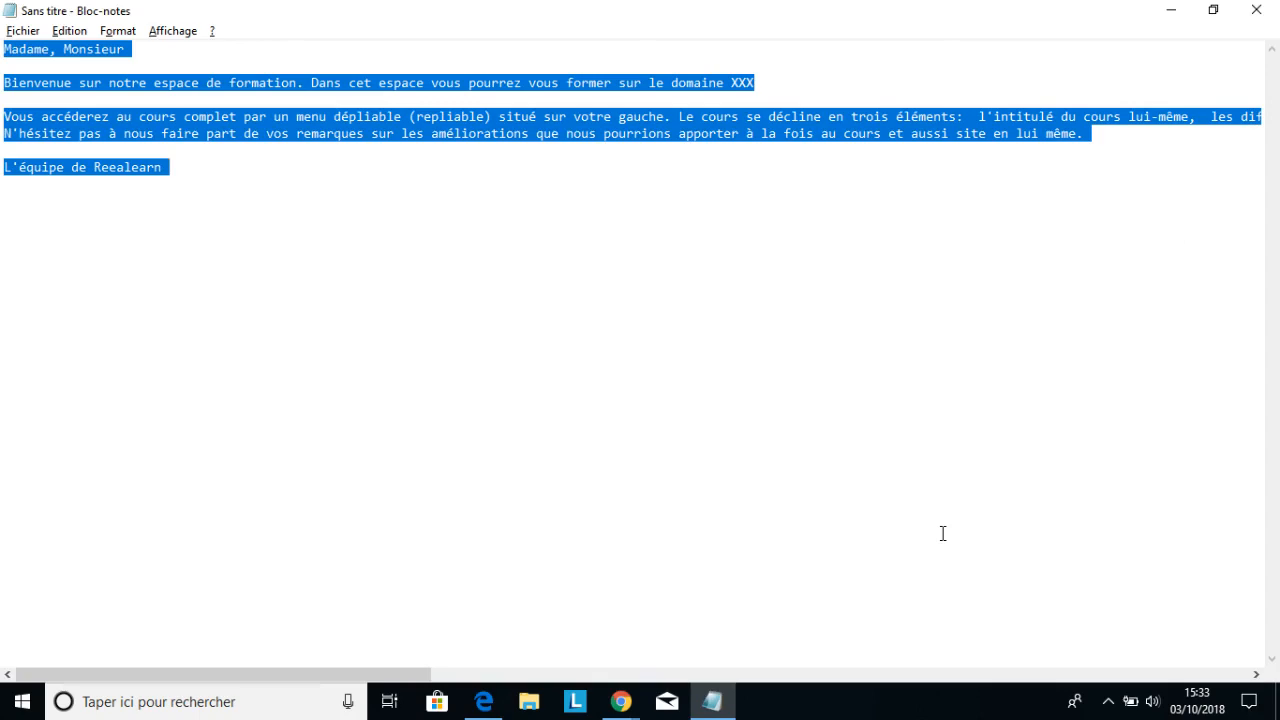
key(alt+Tab)
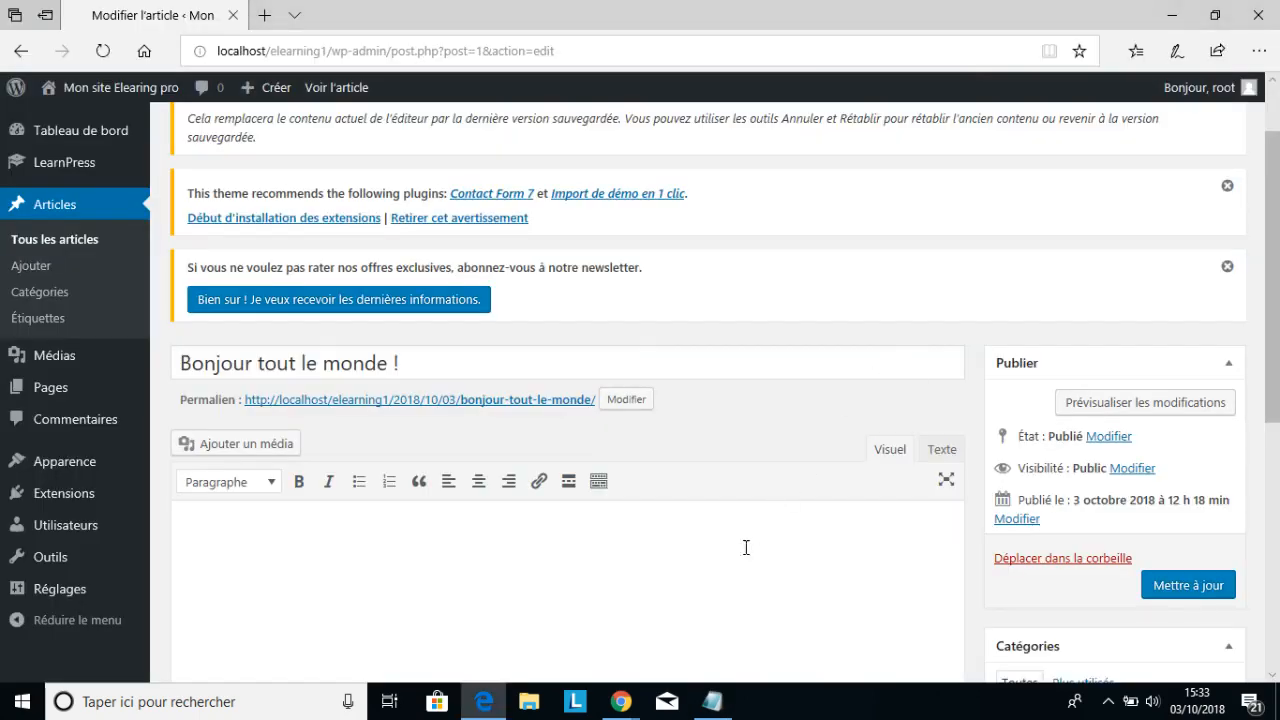
click(690, 549)
text(Madame, Monsieur Bienvenue sur notre espace de formation. Dans cet espace vous pourrez vous former sur le domaine XXX Vous accéderez au cours complet par un menu dépliable (repliable) situé sur votre gauche. Le cours se décline en trois éléments: l'intitulé du cours lui-même, les différentes leçons avec la durée de chacune puis les Quiz de contrôle à la fin de chaque chapitre. N'hésitez pas à nous faire part de vos remarques sur les améliorations que nous pourrions apporter à la fois au cours et aussi site en lui même. L'équipe de Reealearn)
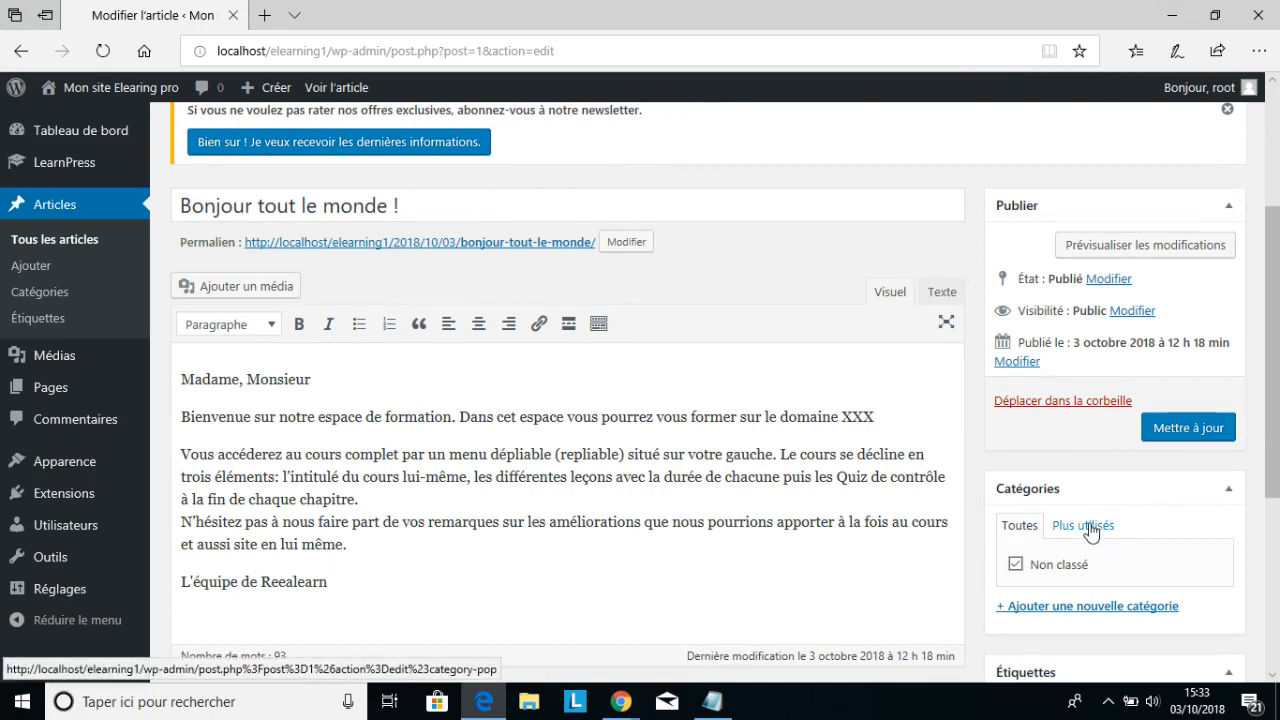
click(1177, 430)
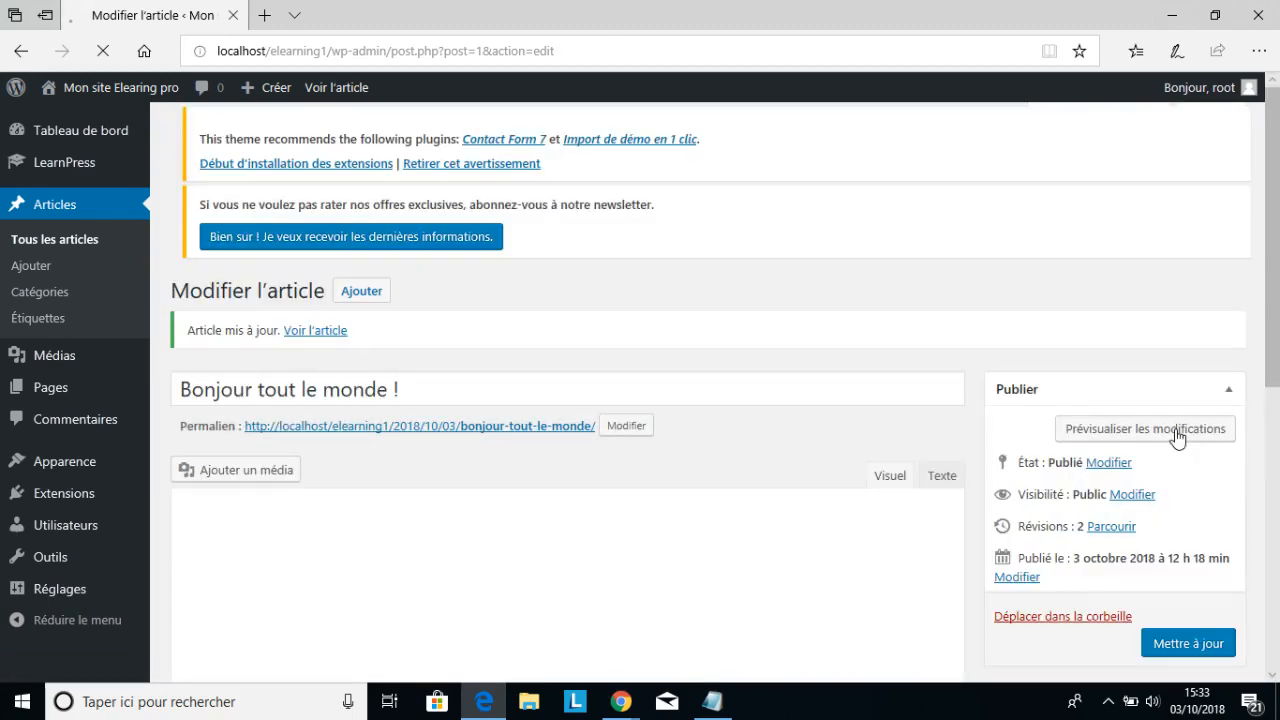
Change the article's title to "Bienvenue dans notre espace de Formation" and update the article
drag(248, 400, 430, 397)
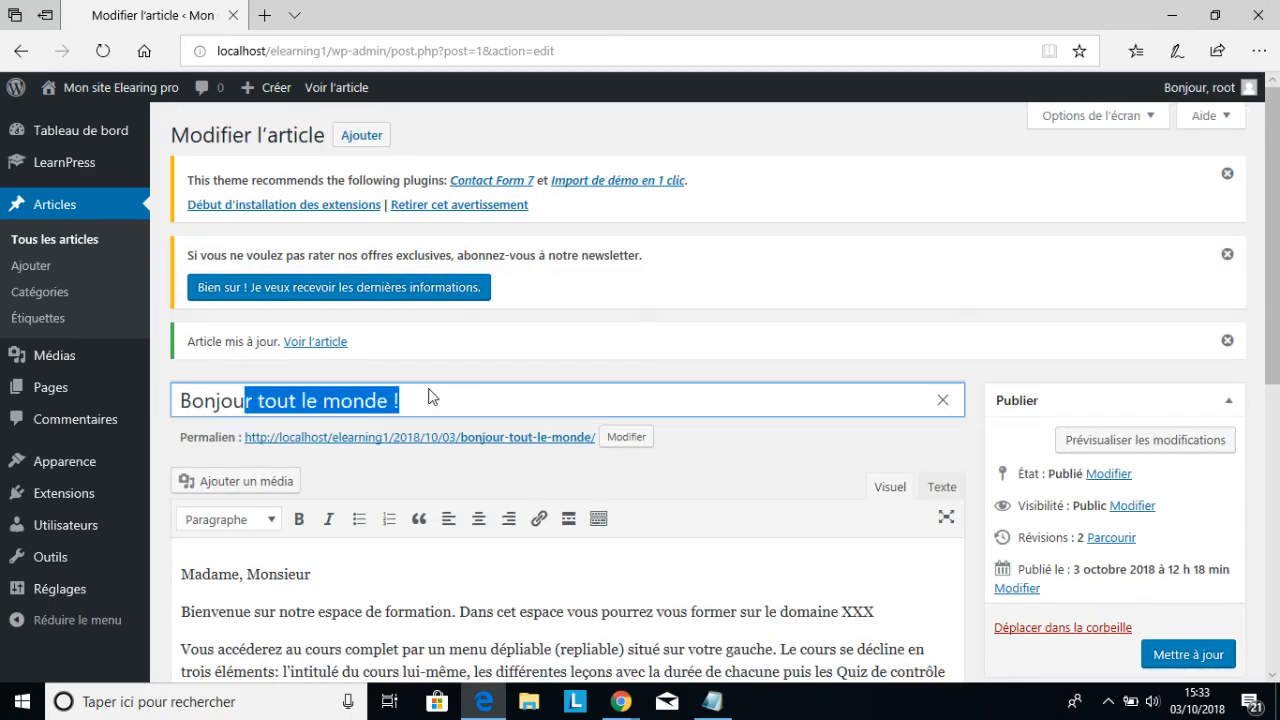
key(BackSpace)
key(BackSpace)
key(BackSpace)
key(BackSpace)
key(BackSpace)
key(BackSpace)
key(BackSpace)
text(i)
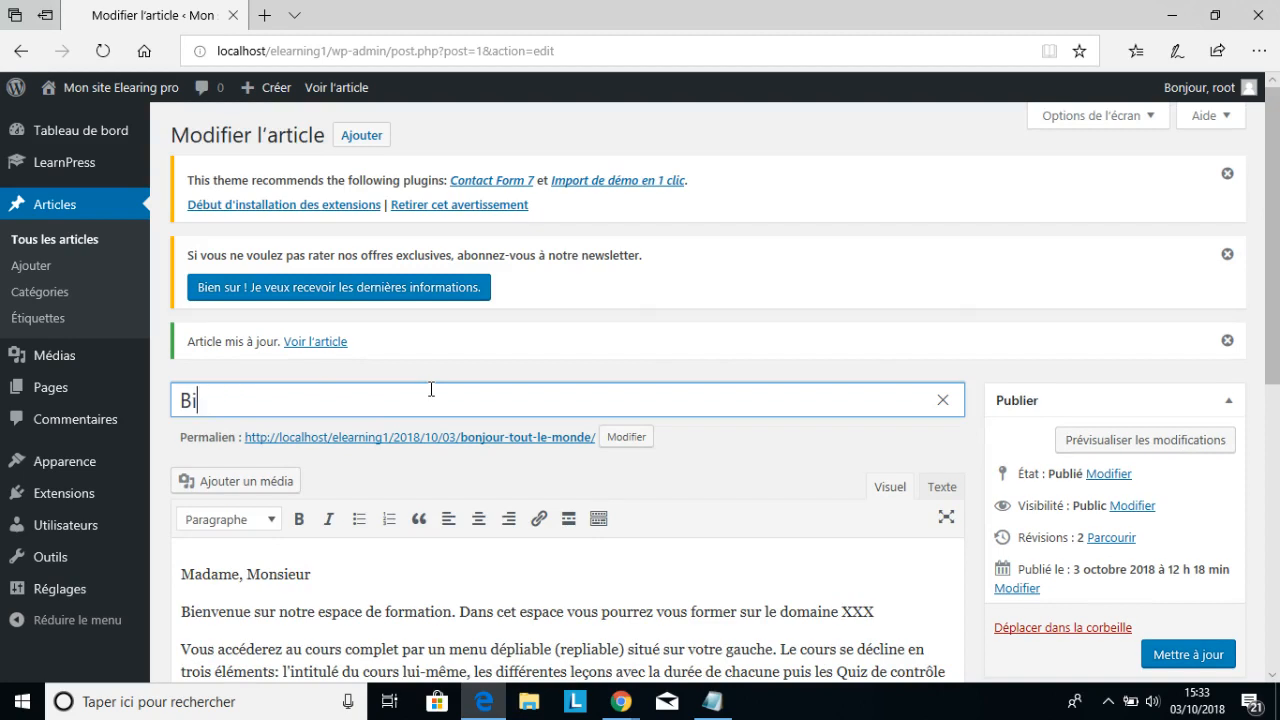
text(envenue dan)
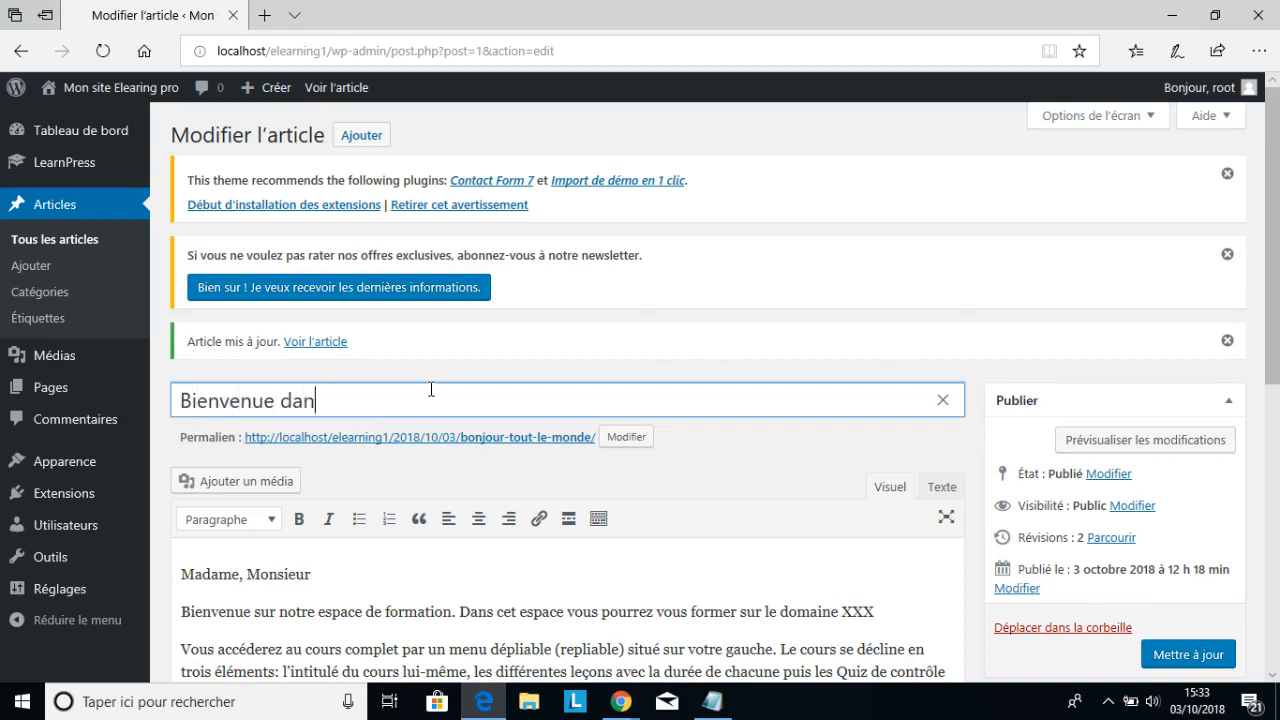
text(s notre esp)
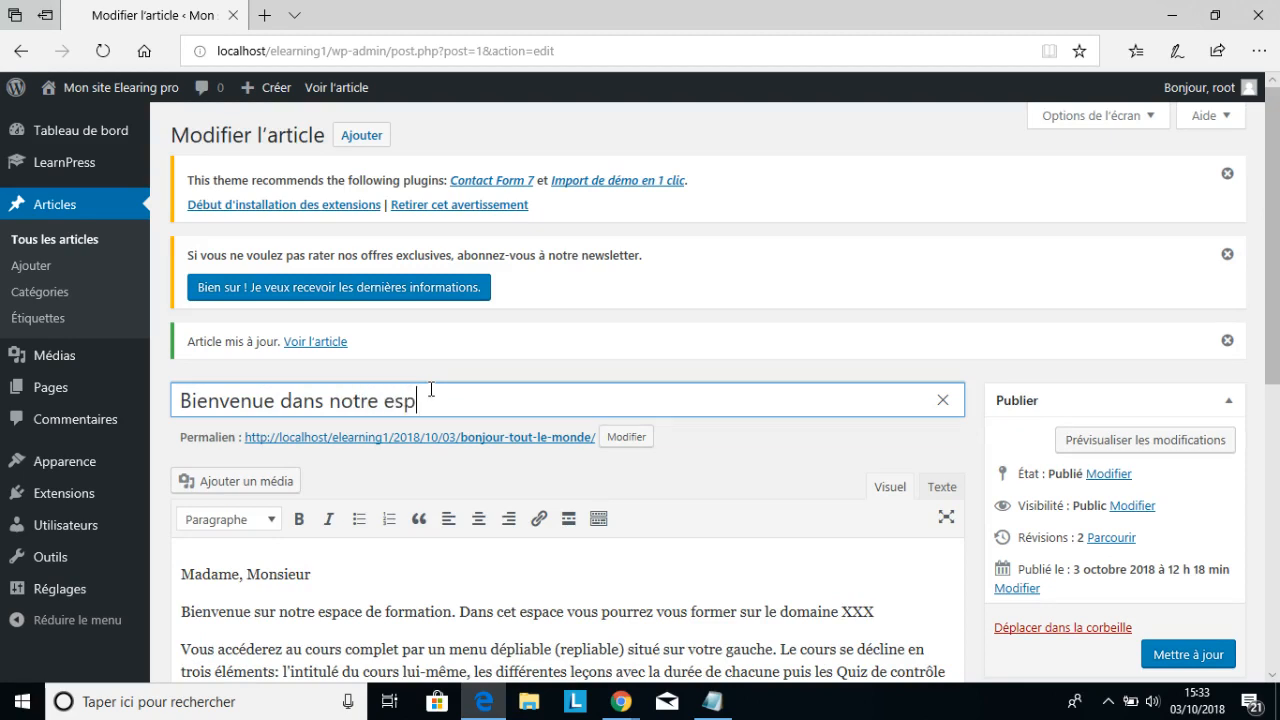
text(ace de Formation)
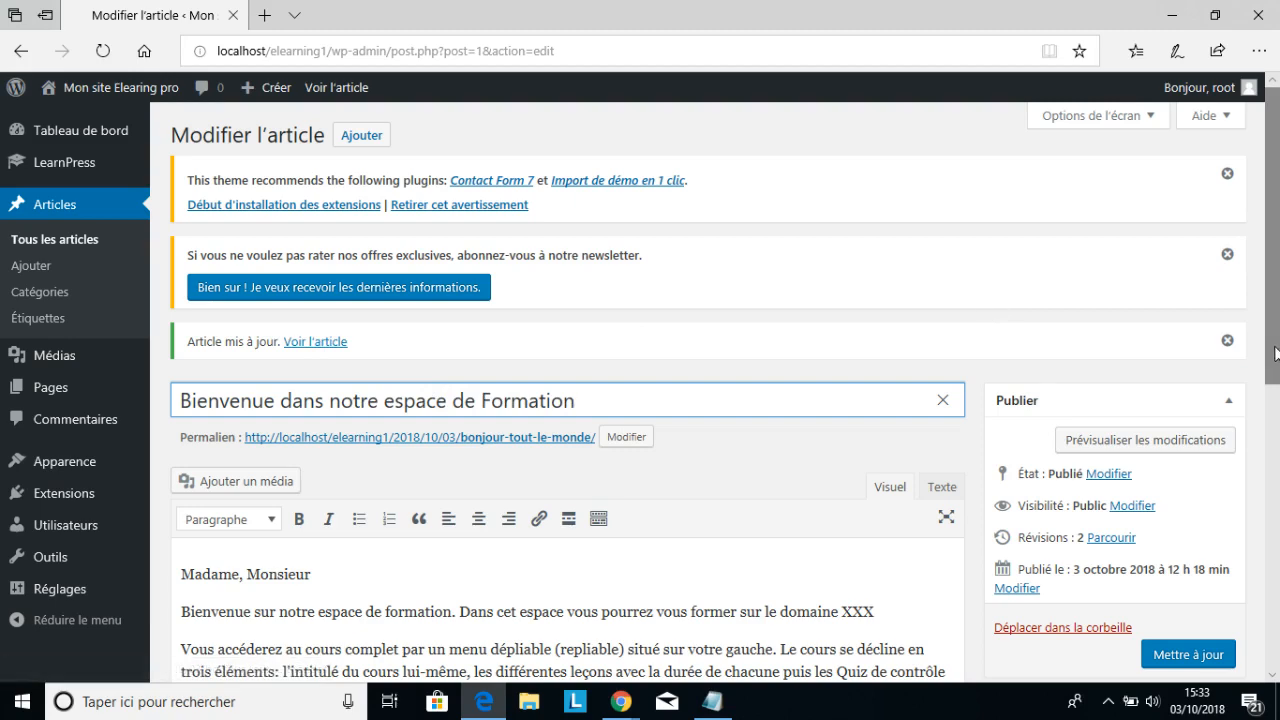
scroll(1150, 480, down, 2)
click(1183, 520)
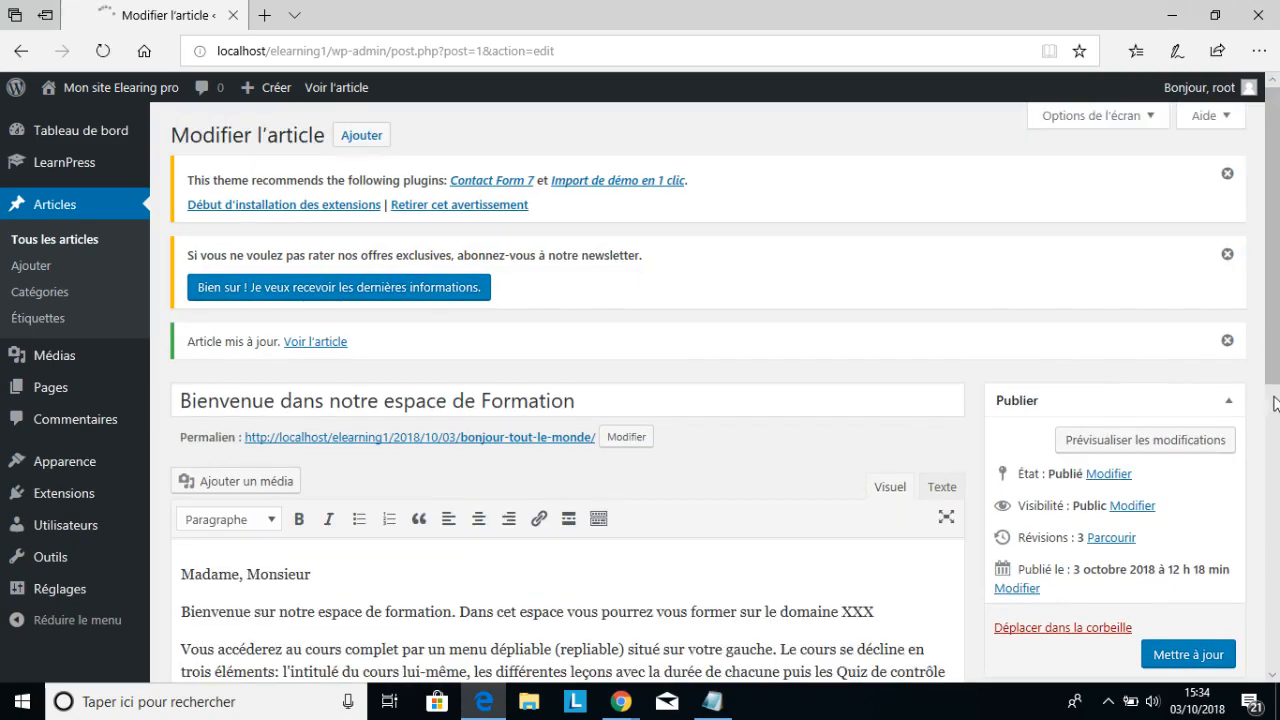
Open the theme customizer to examine the welcome article in the front page preview, and leave it without changes
mouse_move(107, 477)
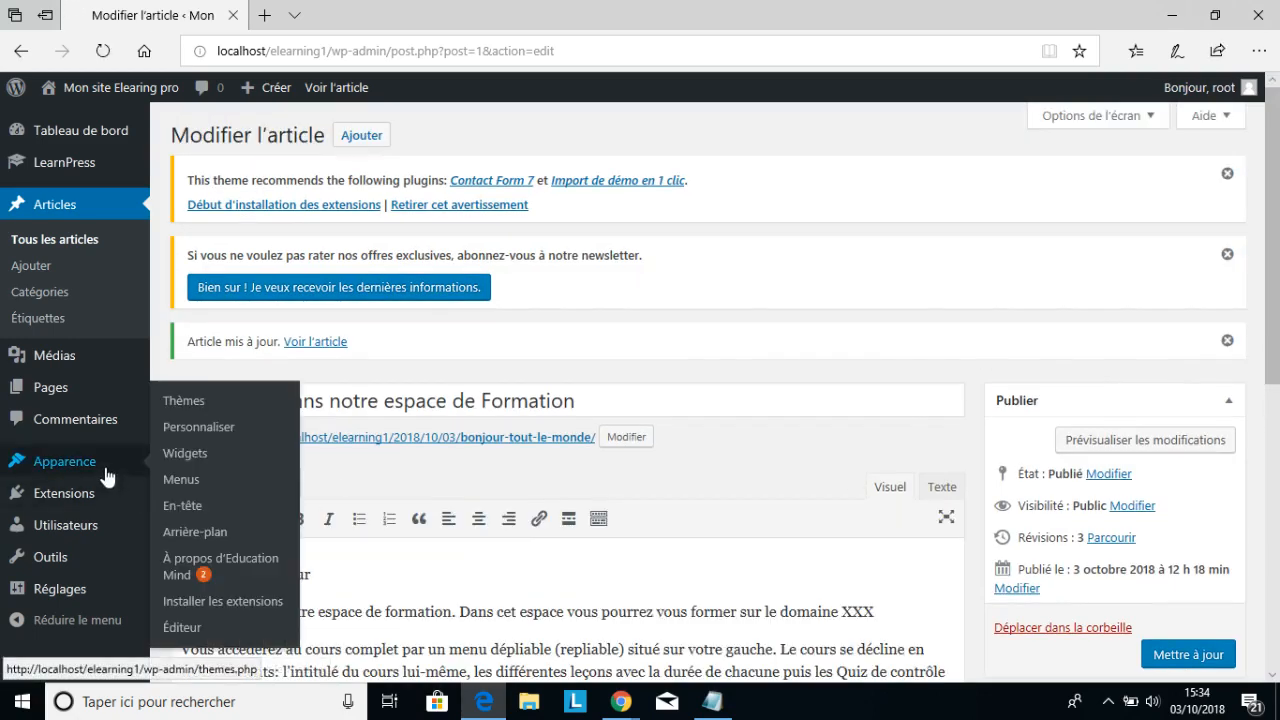
click(193, 432)
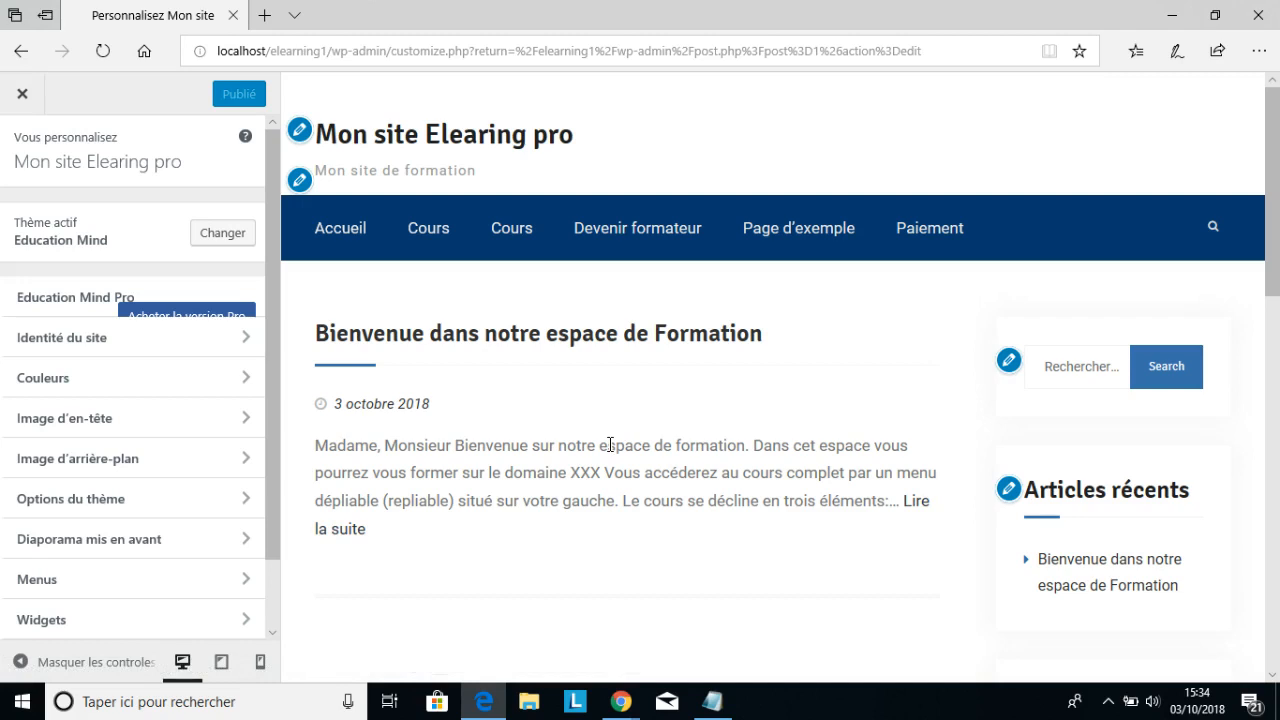
click(22, 97)
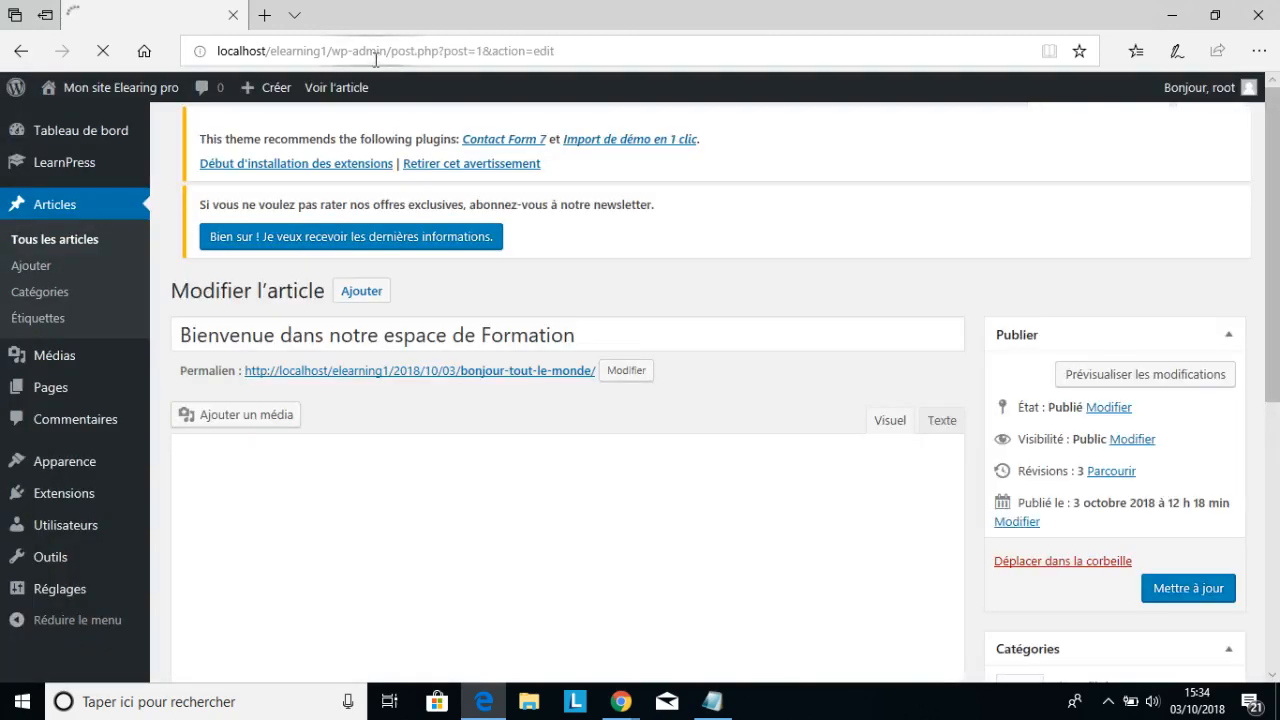
Shorten the page address to localhost/elearning1/ and load the site's public front page
drag(377, 50, 616, 48)
key(BackSpace)
key(BackSpace)
key(BackSpace)
key(BackSpace)
key(BackSpace)
key(BackSpace)
key(BackSpace)
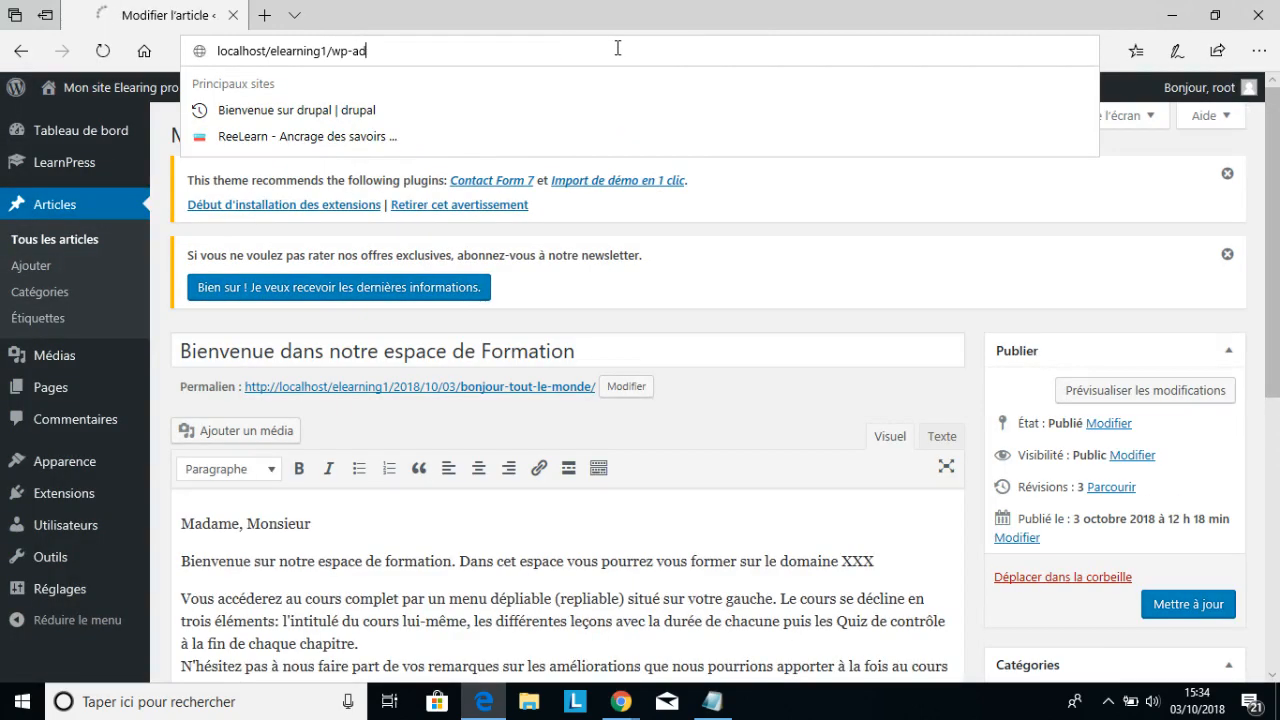
key(Return)
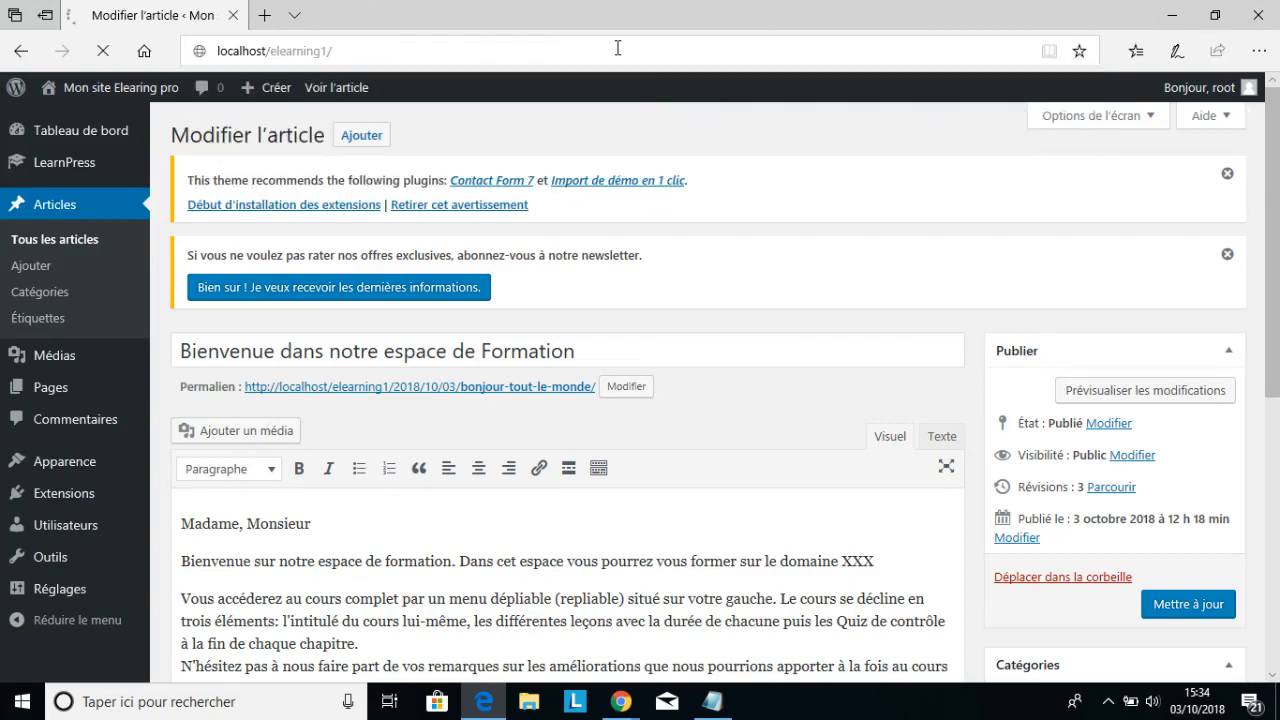